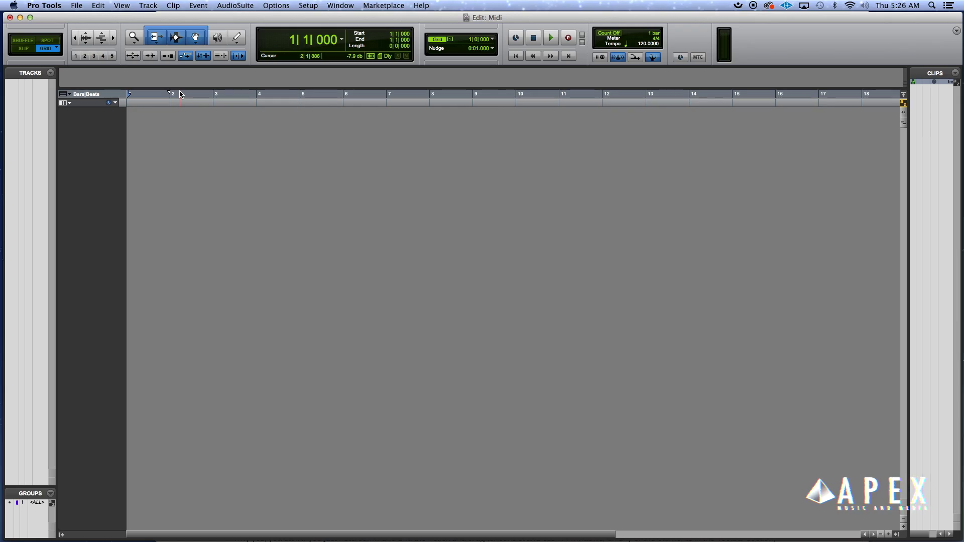
# - Create a stereo Audio 1 track, a MIDI 1 track and a stereo Inst 1 instrument track
pyautogui.press('shift+super+n')
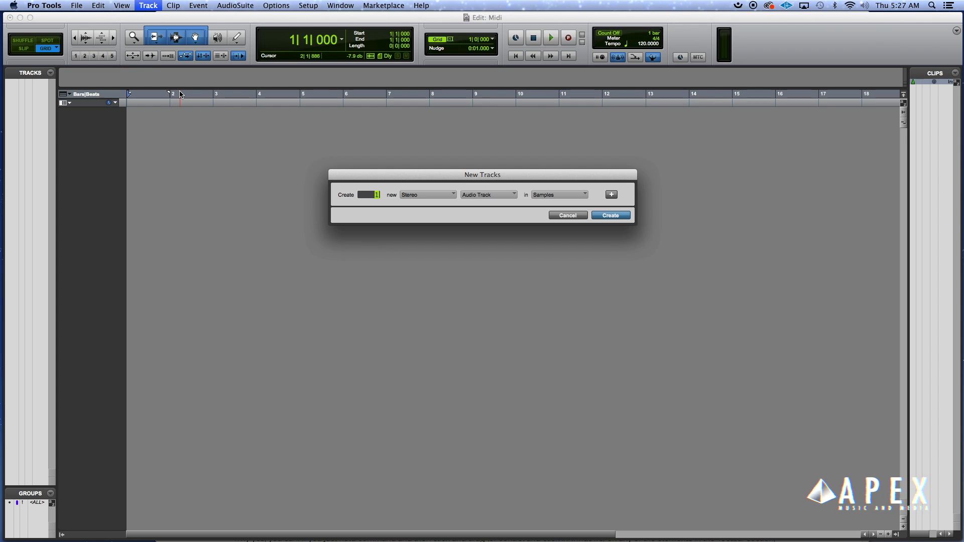
pyautogui.click(612, 195)
pyautogui.click(426, 212)
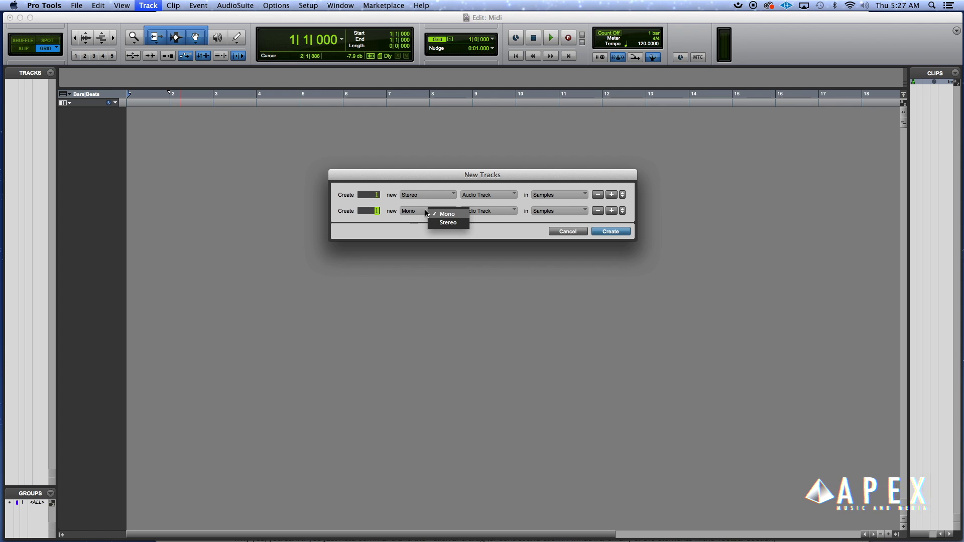
pyautogui.click(442, 224)
pyautogui.click(496, 211)
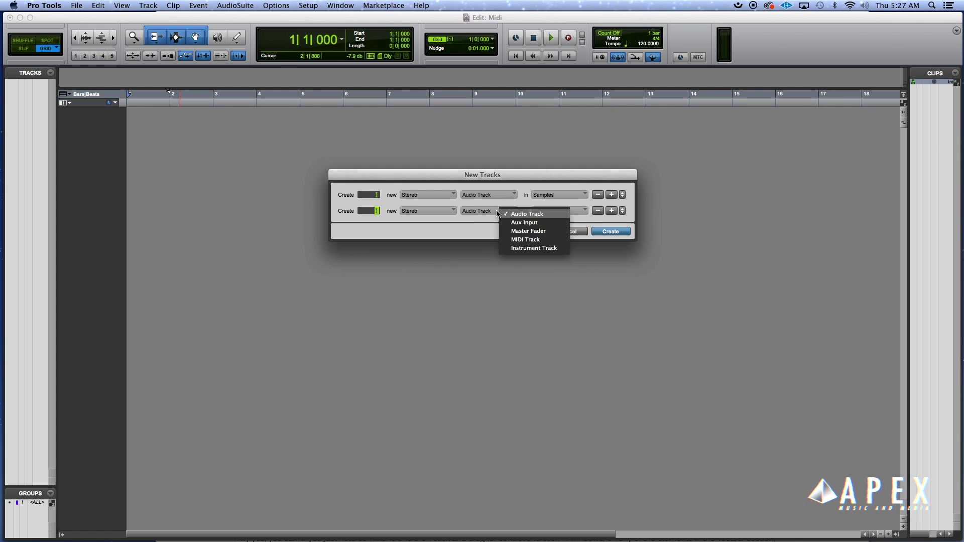
pyautogui.click(525, 240)
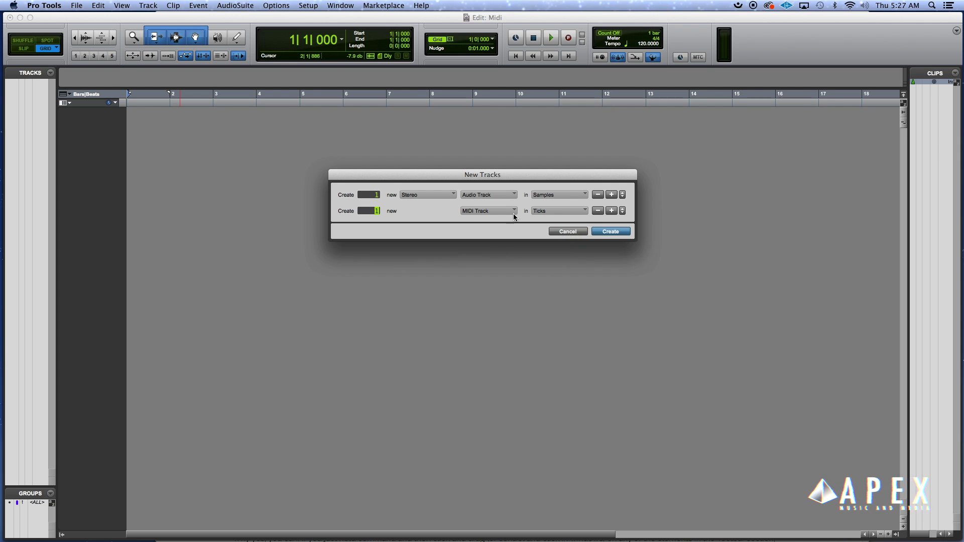
pyautogui.click(612, 211)
pyautogui.click(420, 228)
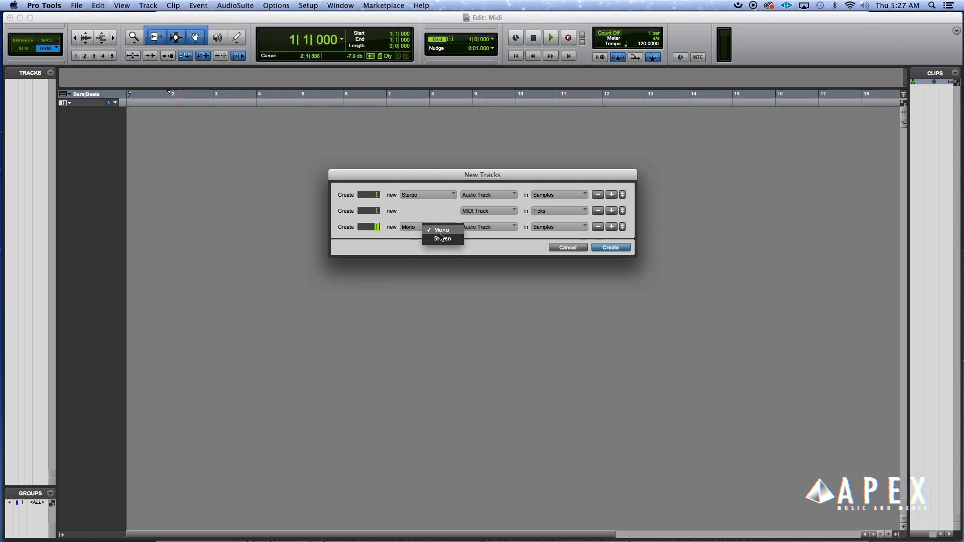
pyautogui.click(442, 238)
pyautogui.click(472, 228)
pyautogui.click(510, 265)
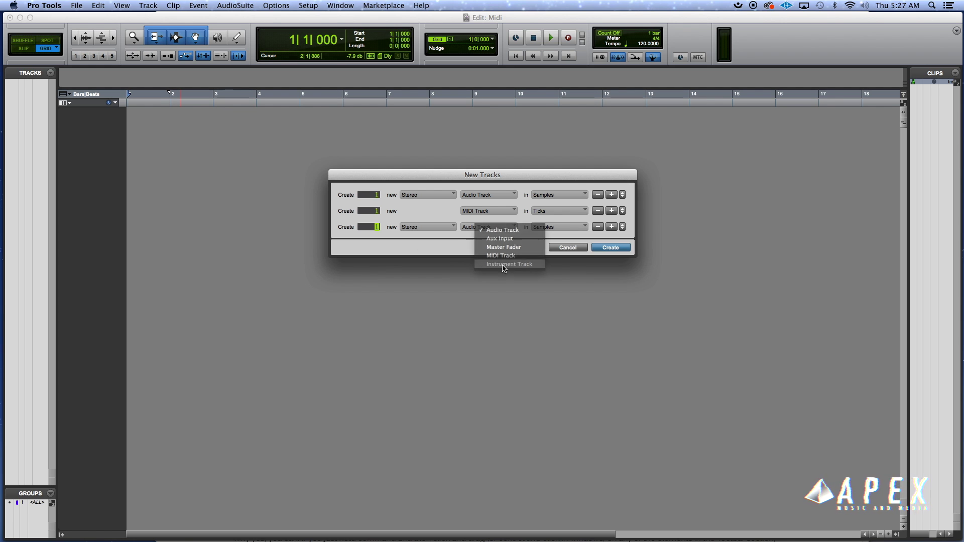
pyautogui.click(614, 248)
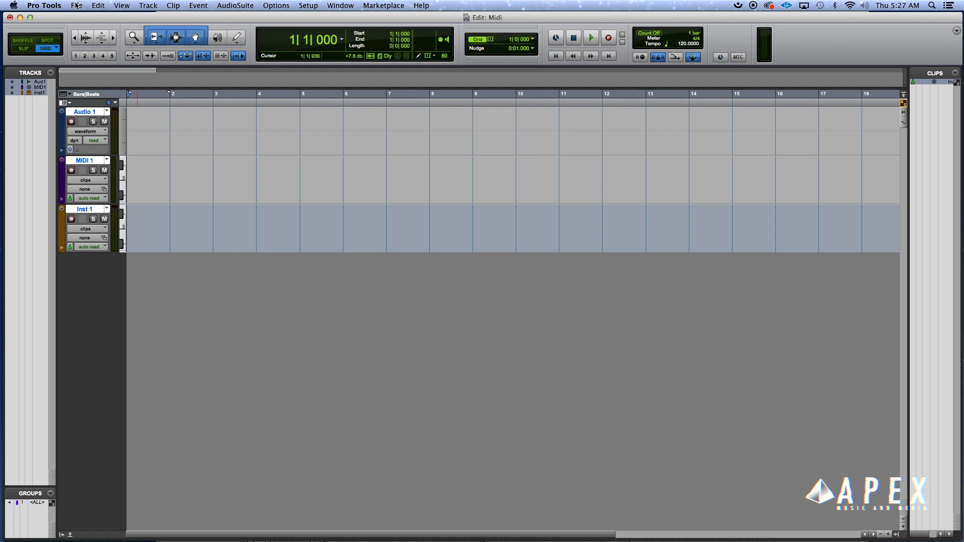
# - Add a Click track below Inst 1, then toggle the edit mode to Slip and back to Grid
pyautogui.click(154, 6)
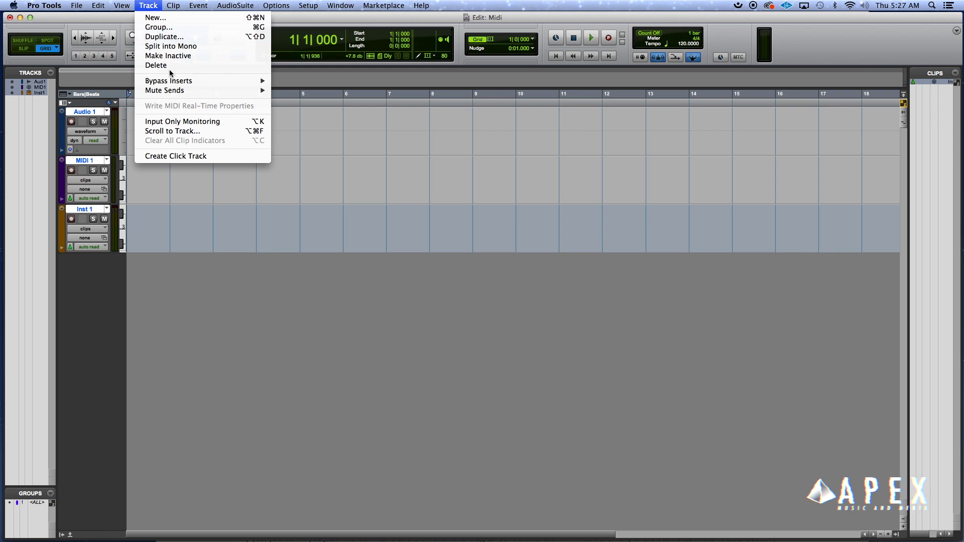
pyautogui.click(171, 155)
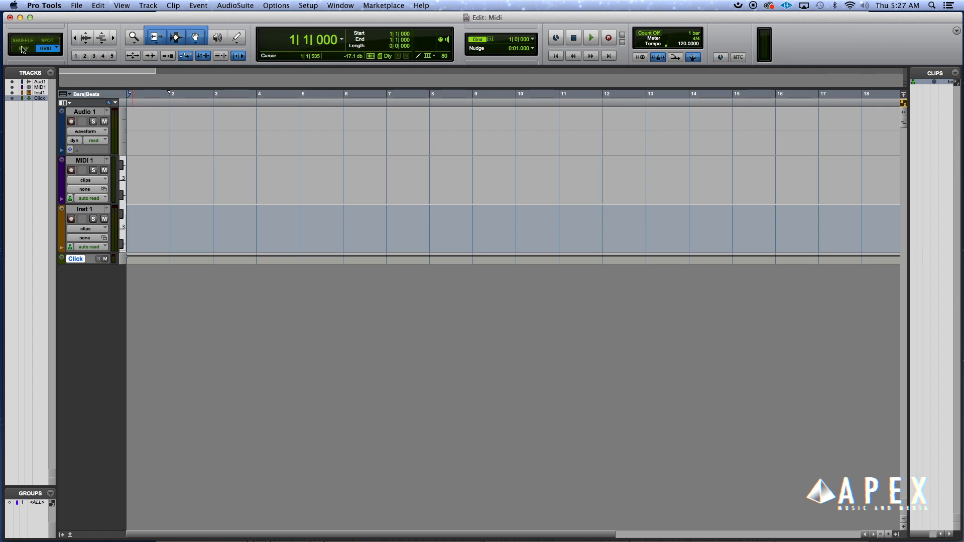
pyautogui.click(24, 48)
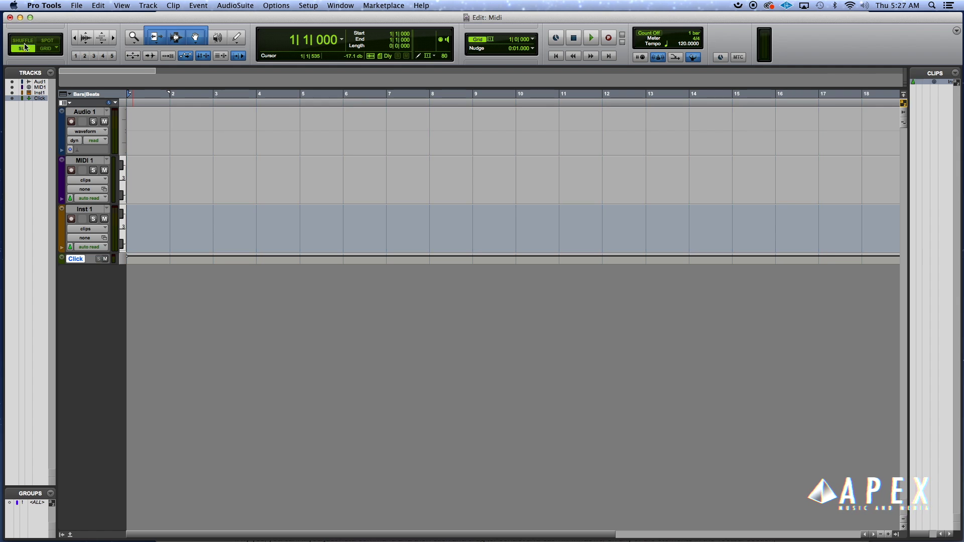
pyautogui.click(49, 51)
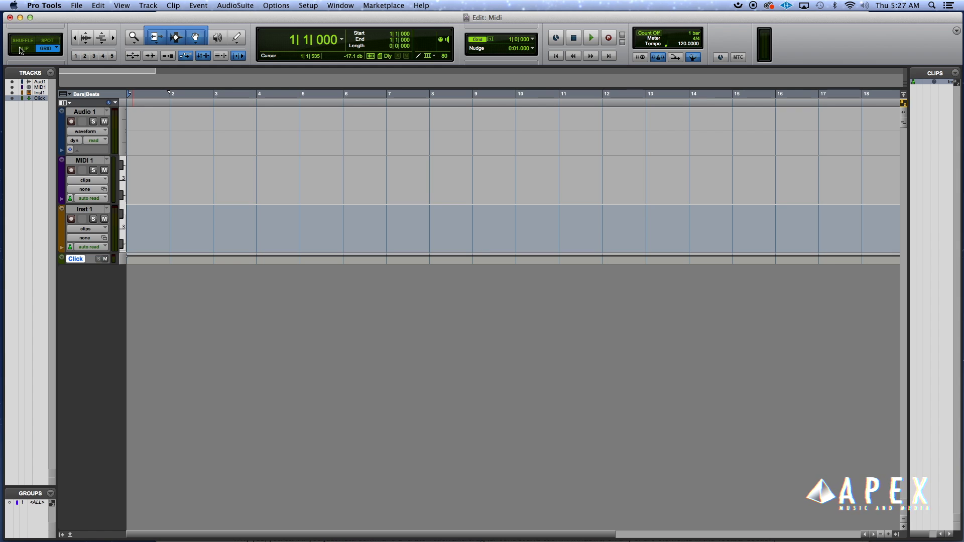
pyautogui.click(80, 96)
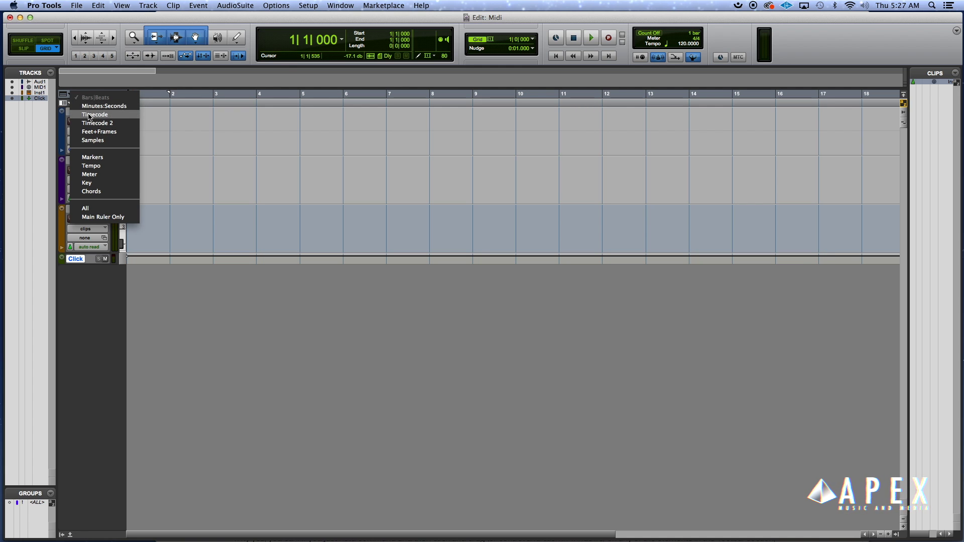
pyautogui.click(85, 105)
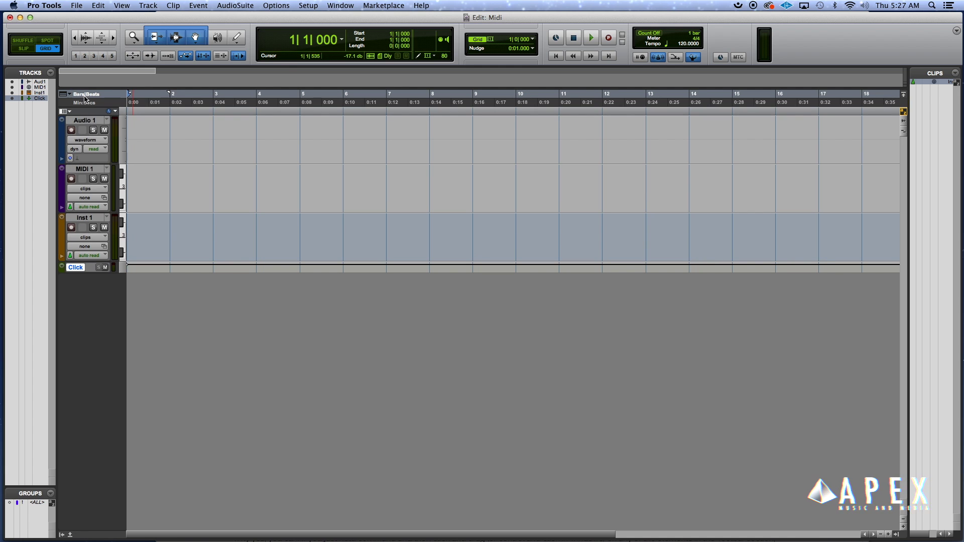
pyautogui.click(82, 96)
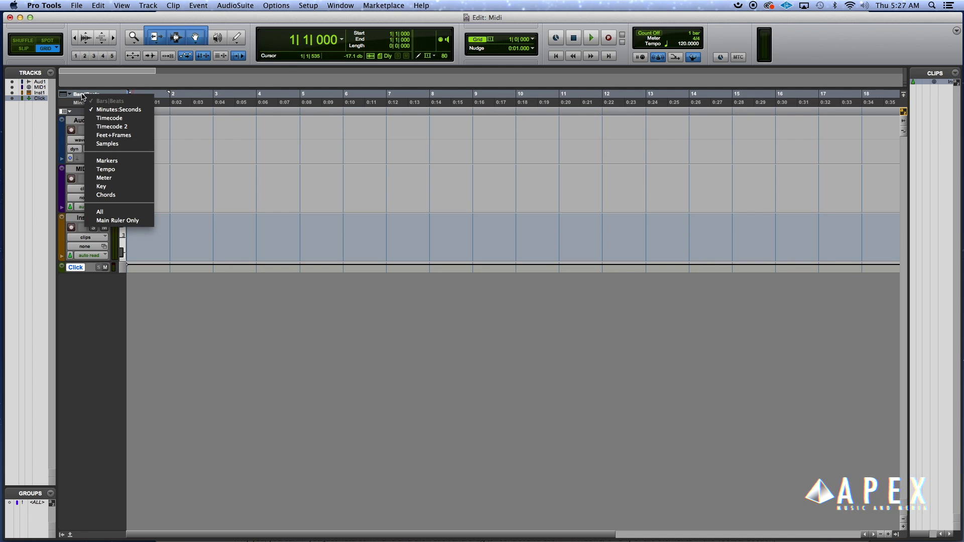
pyautogui.click(102, 220)
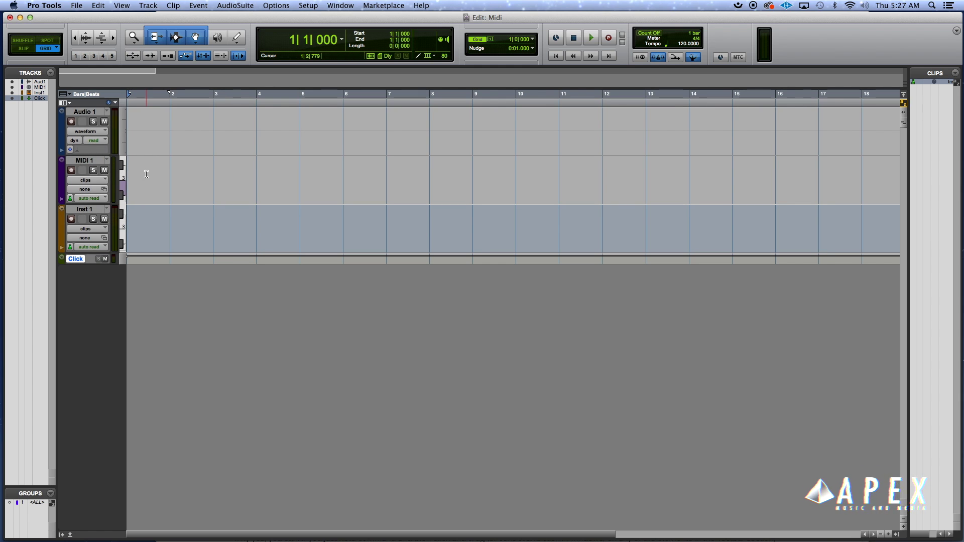
pyautogui.click(89, 97)
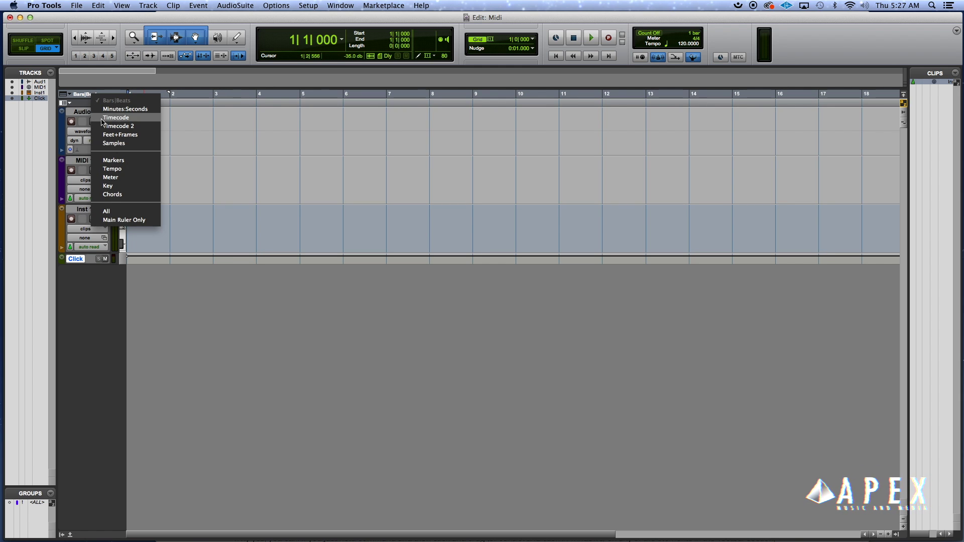
pyautogui.click(125, 221)
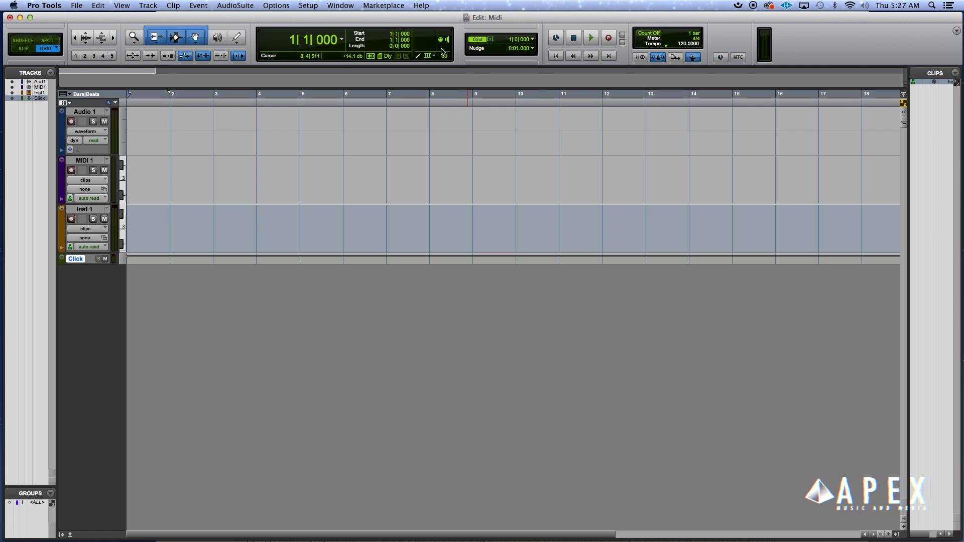
# - Turn off the Conductor for a fixed 94 BPM tempo, disable the metronome and enable MIDI Merge
pyautogui.click(693, 58)
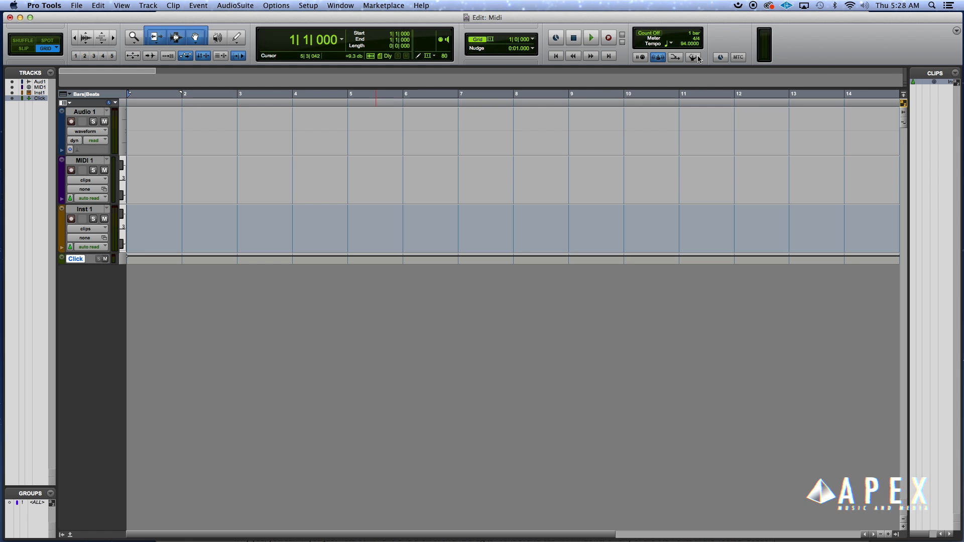
pyautogui.click(658, 58)
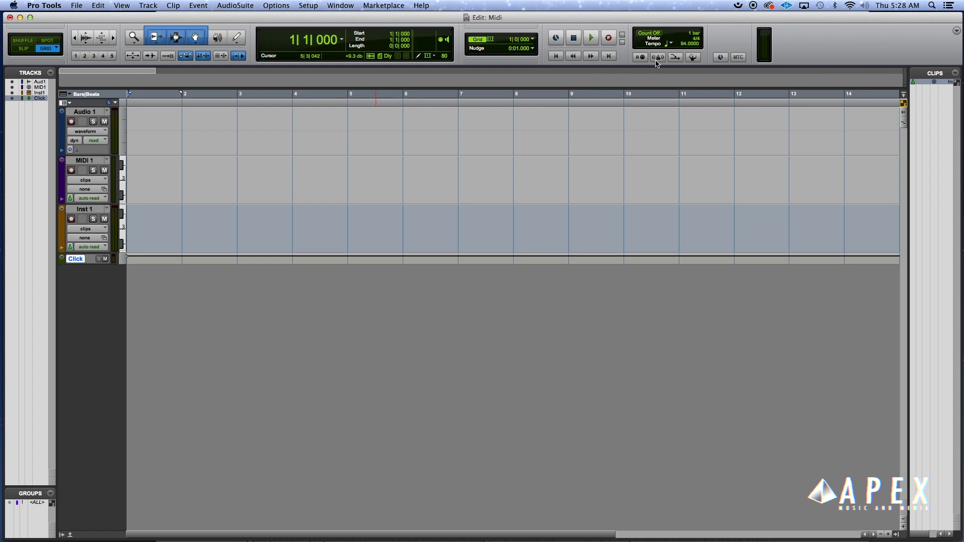
pyautogui.click(657, 58)
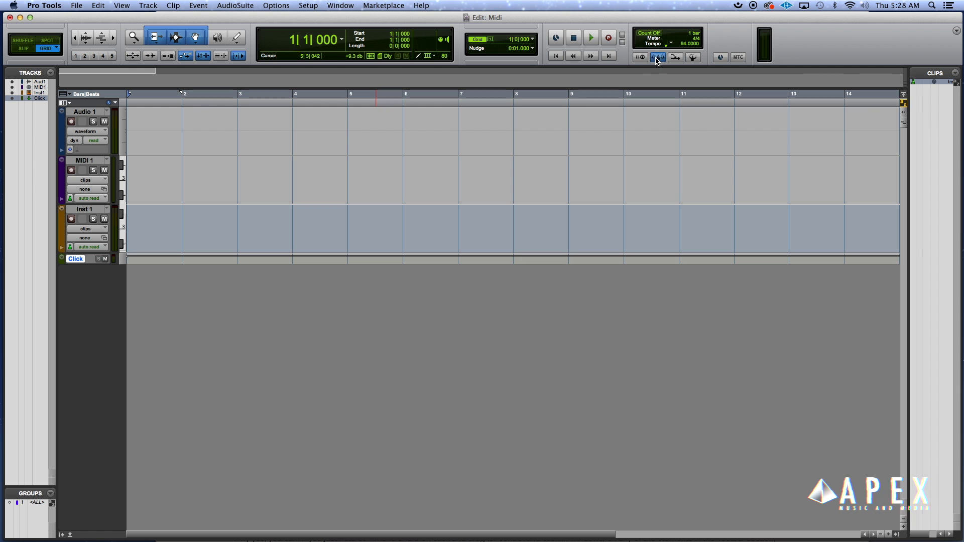
# - Enable count-off and set the click to play only during record with a 1-bar countoff
pyautogui.click(647, 34)
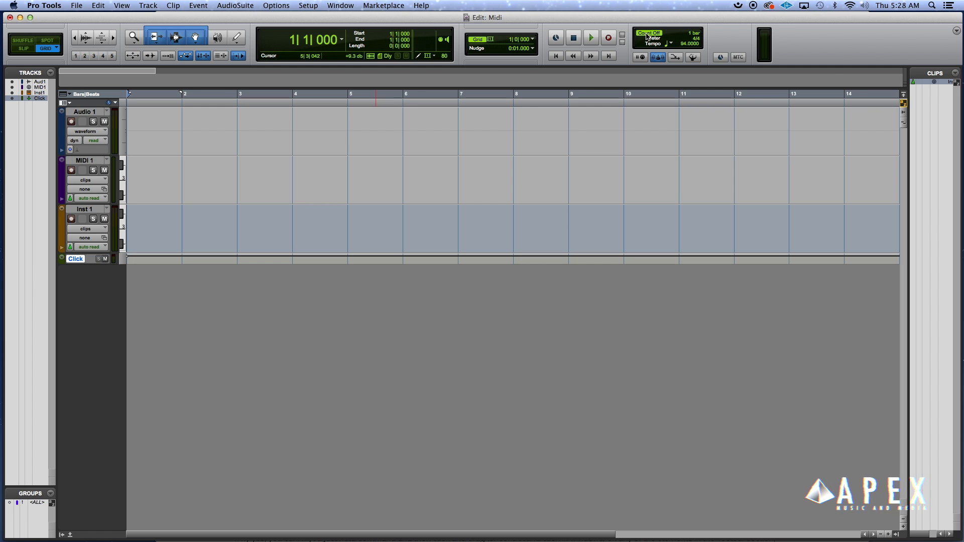
pyautogui.doubleClick(692, 36)
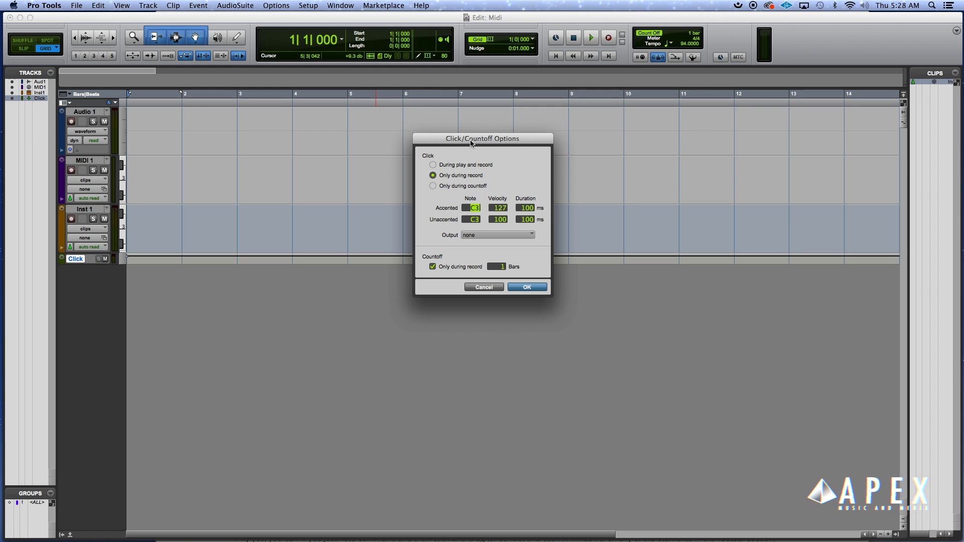
pyautogui.moveTo(471, 143); pyautogui.dragTo(468, 158)
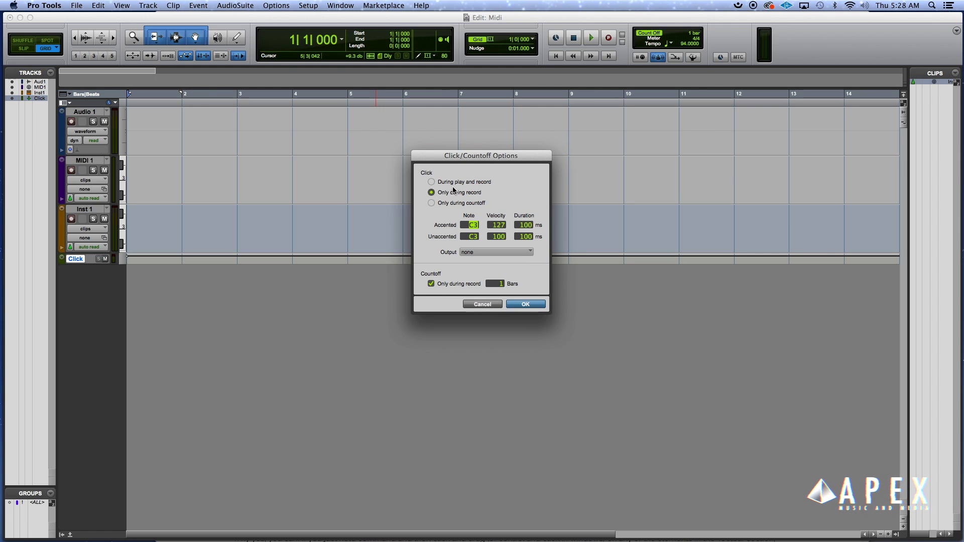
pyautogui.click(525, 305)
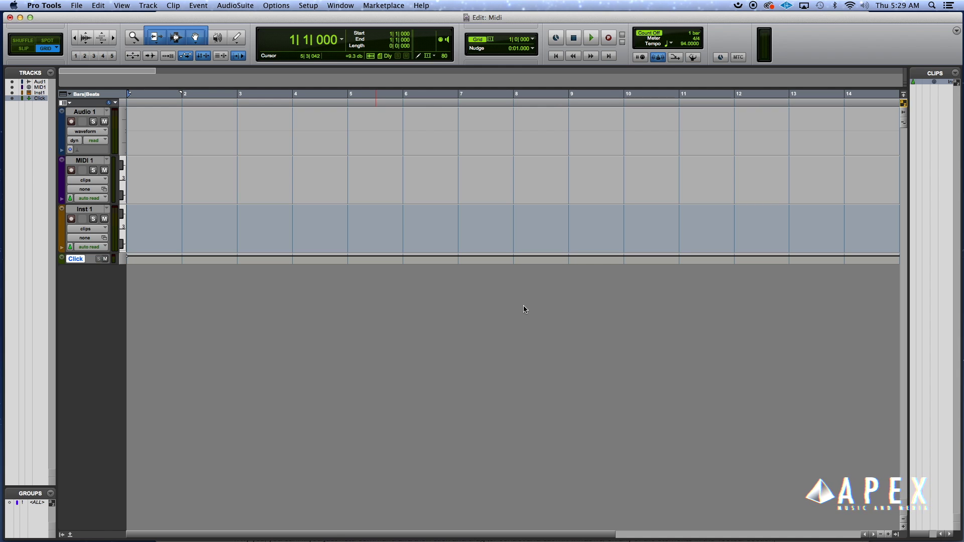
# - Show the Mix window and browse MIDI 1's input choices to Predefined > Oxygen 49
pyautogui.press('super+equal')
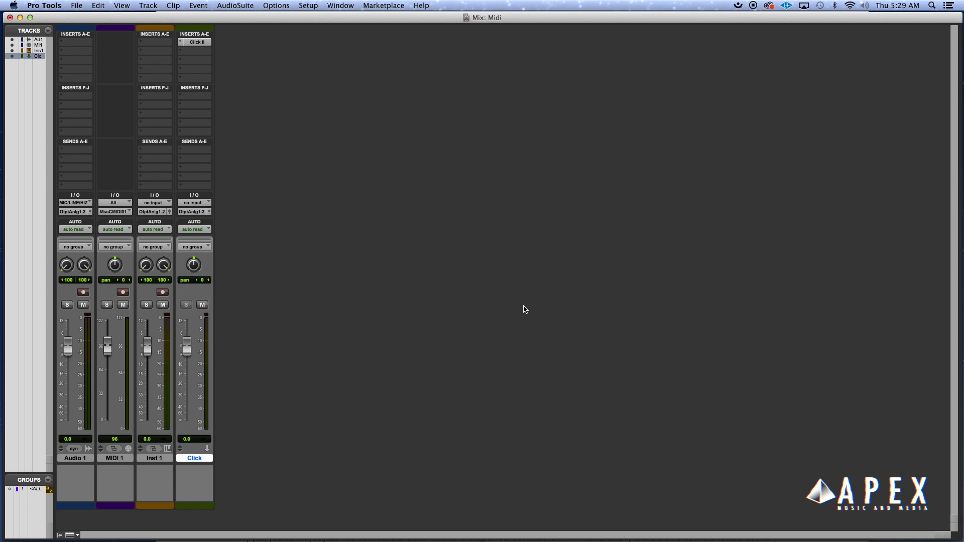
pyautogui.click(109, 203)
pyautogui.moveTo(144, 223)
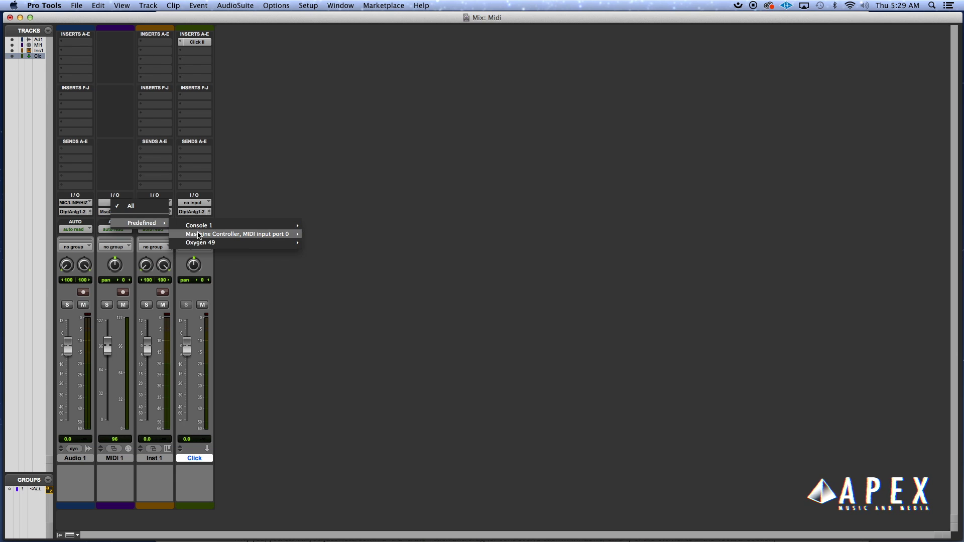
pyautogui.moveTo(211, 244)
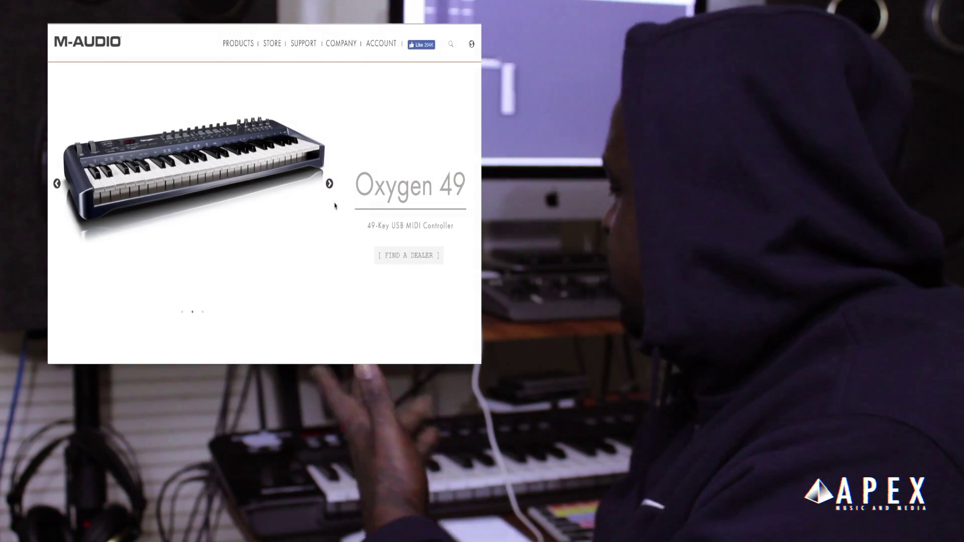
# - Scroll the M-Audio Oxygen 49 page down through the Pro Tools Compatible and Sound Your Best sections
pyautogui.scroll(-1, 335, 206)
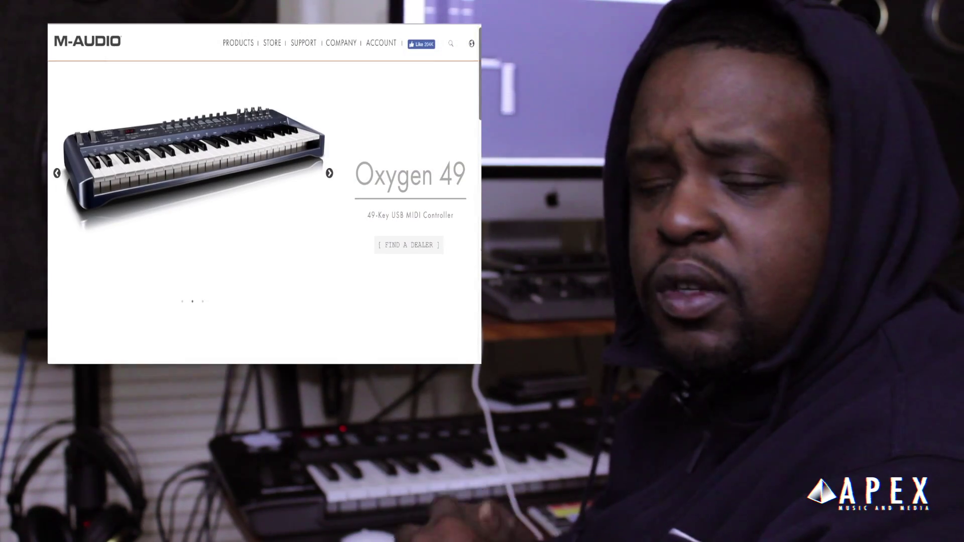
pyautogui.scroll(-5, 265, 201)
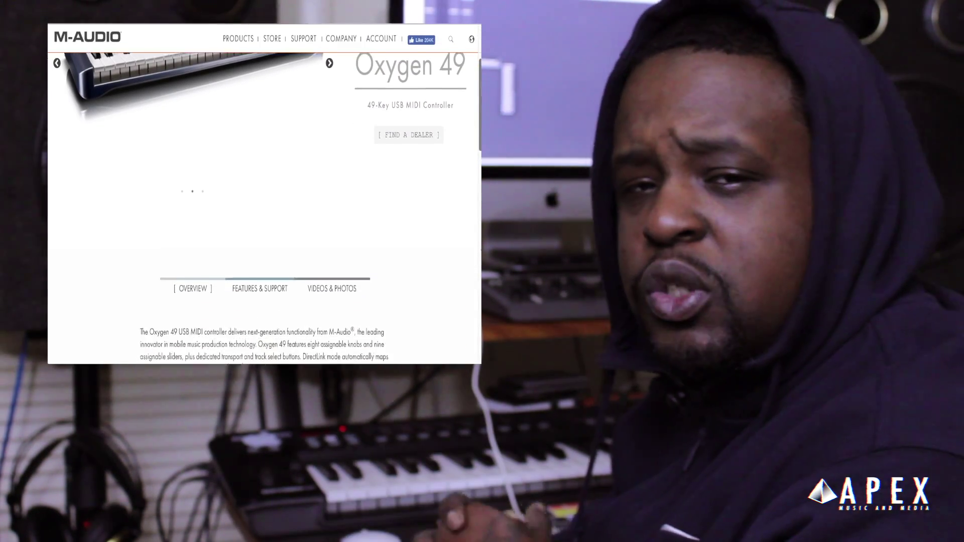
pyautogui.scroll(-5, 265, 201)
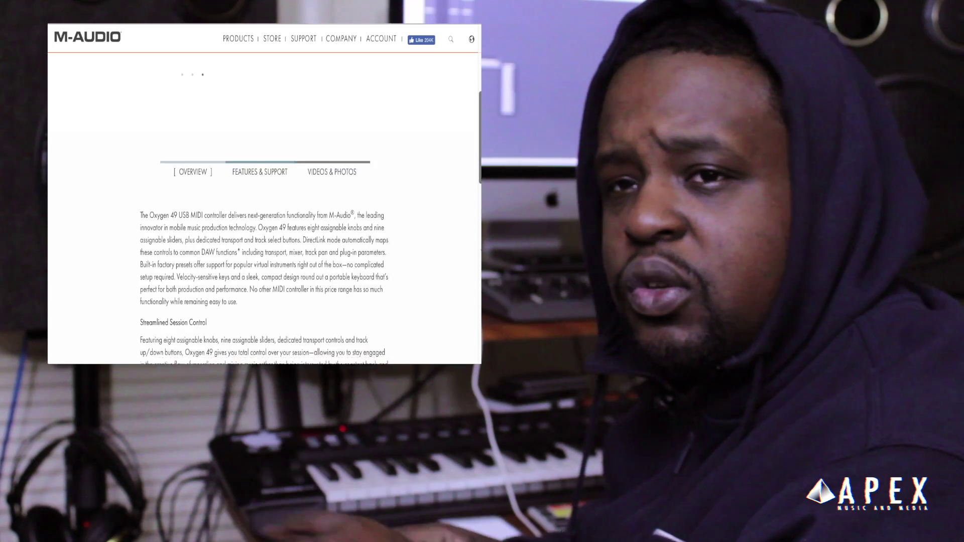
pyautogui.scroll(-3, 265, 201)
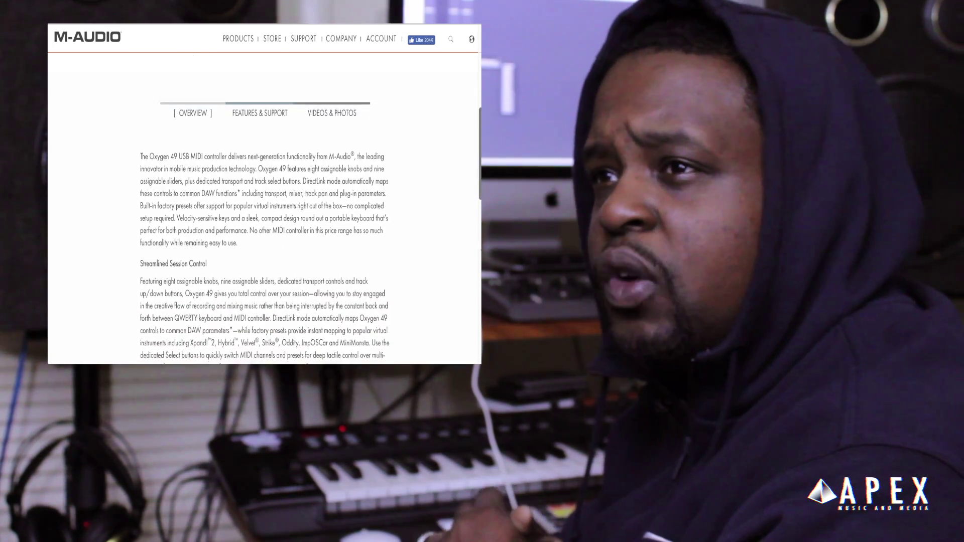
pyautogui.scroll(-4, 265, 201)
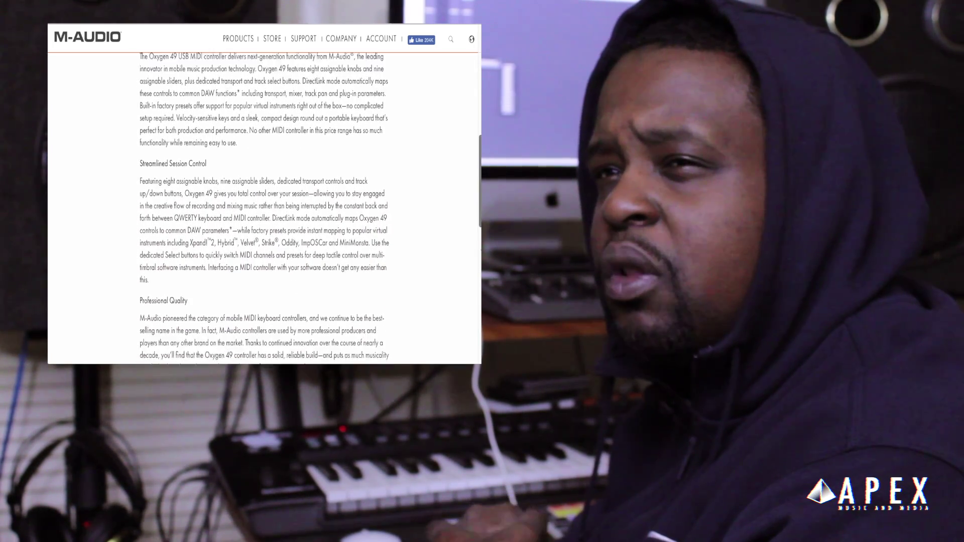
pyautogui.scroll(-5, 264, 201)
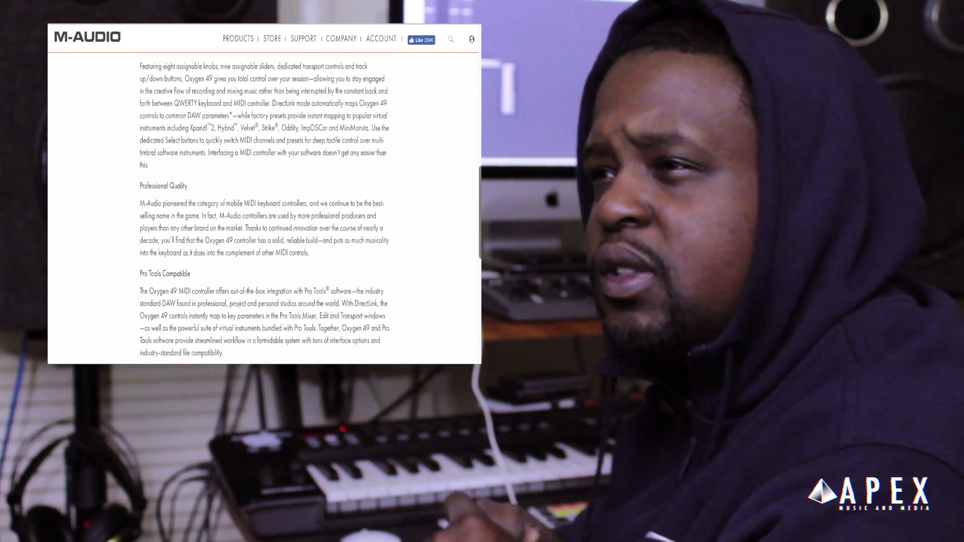
pyautogui.scroll(-2, 265, 201)
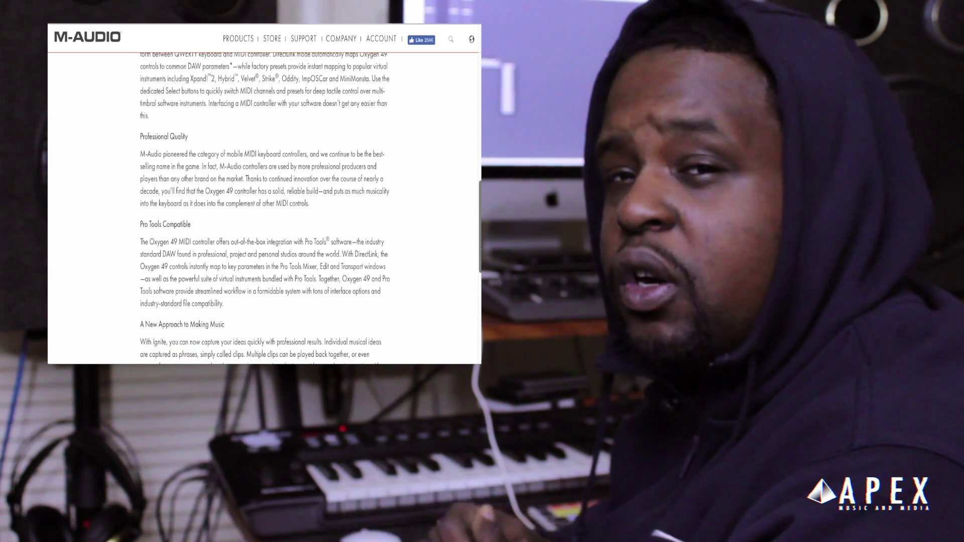
pyautogui.scroll(-4, 265, 208)
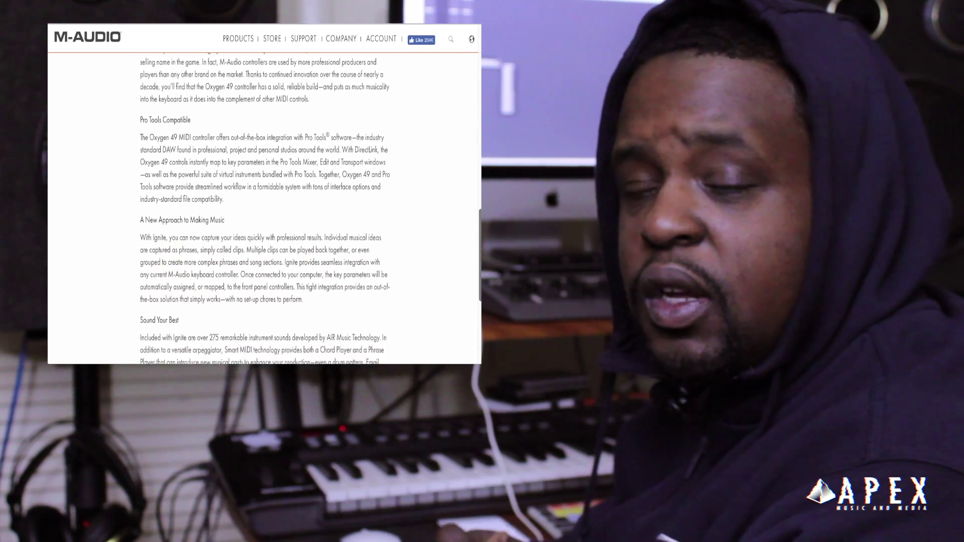
pyautogui.scroll(-3, 265, 201)
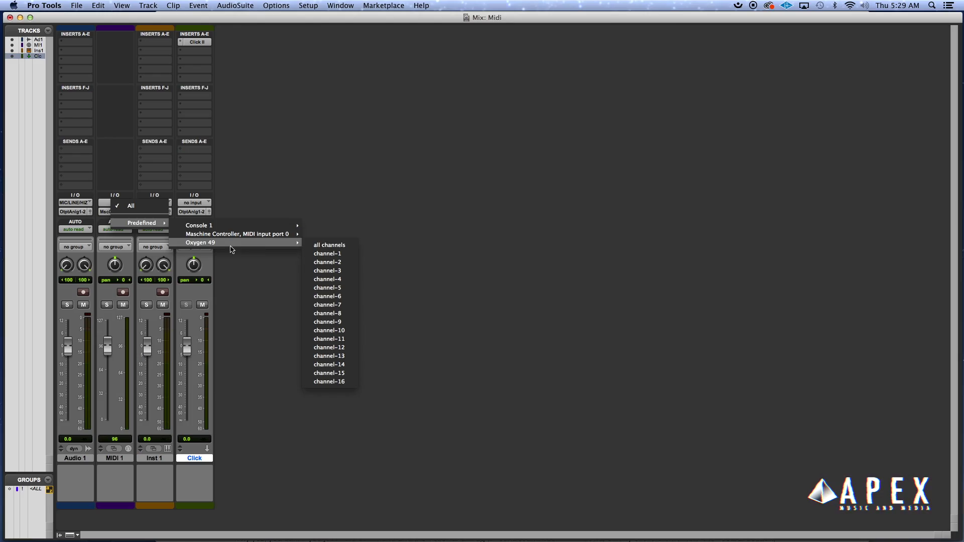
# - Set MIDI 1's input to Oxygen 49 on all channels and load Komplete Kontrol-AAX on Inst 1's insert
pyautogui.click(326, 245)
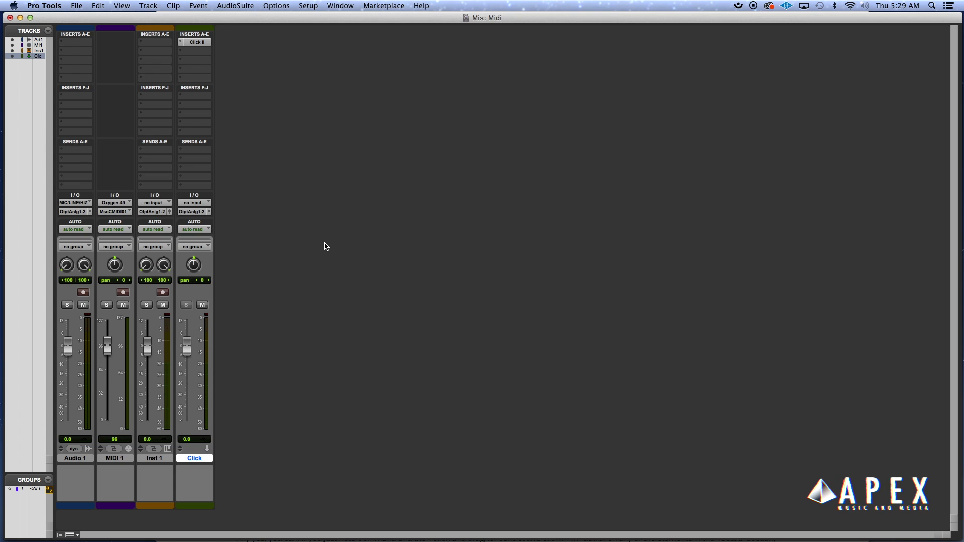
pyautogui.click(141, 44)
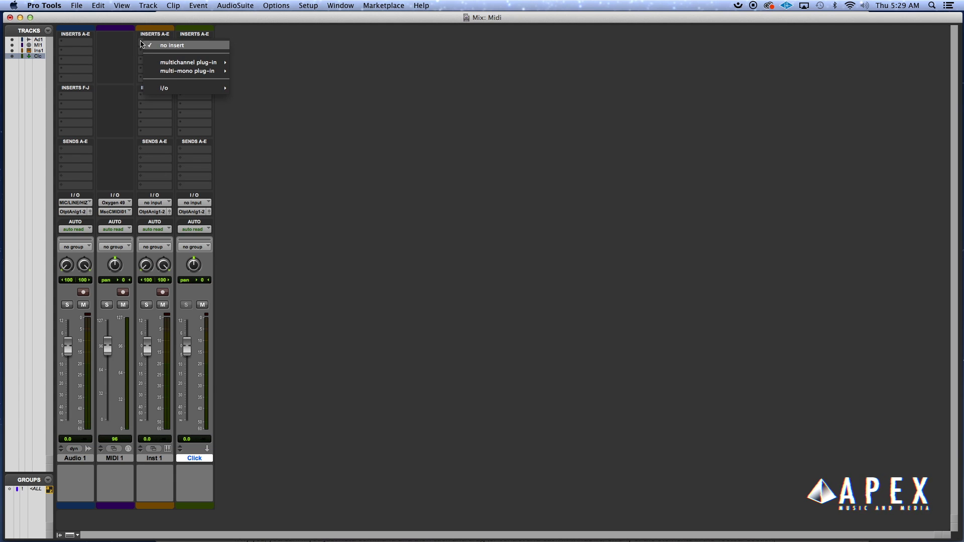
pyautogui.moveTo(199, 63)
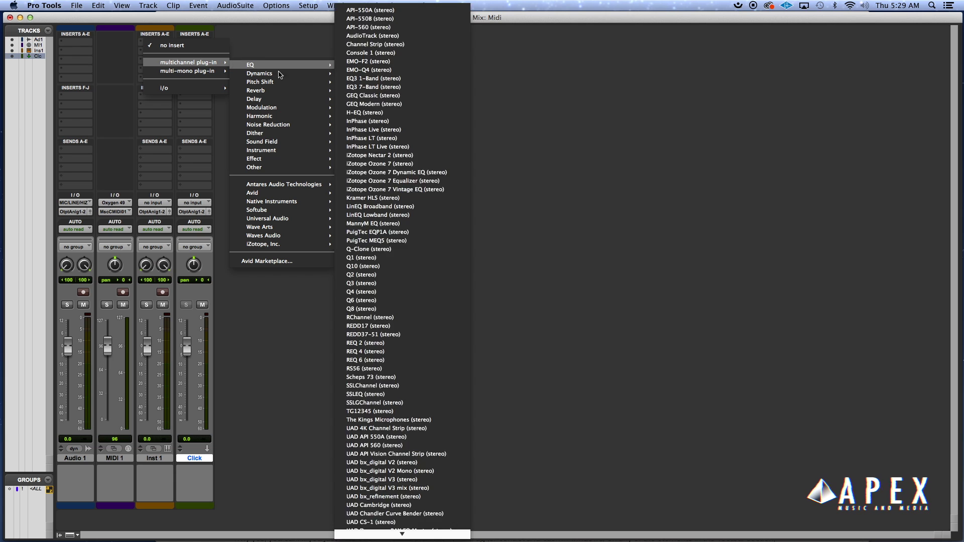
pyautogui.moveTo(314, 150)
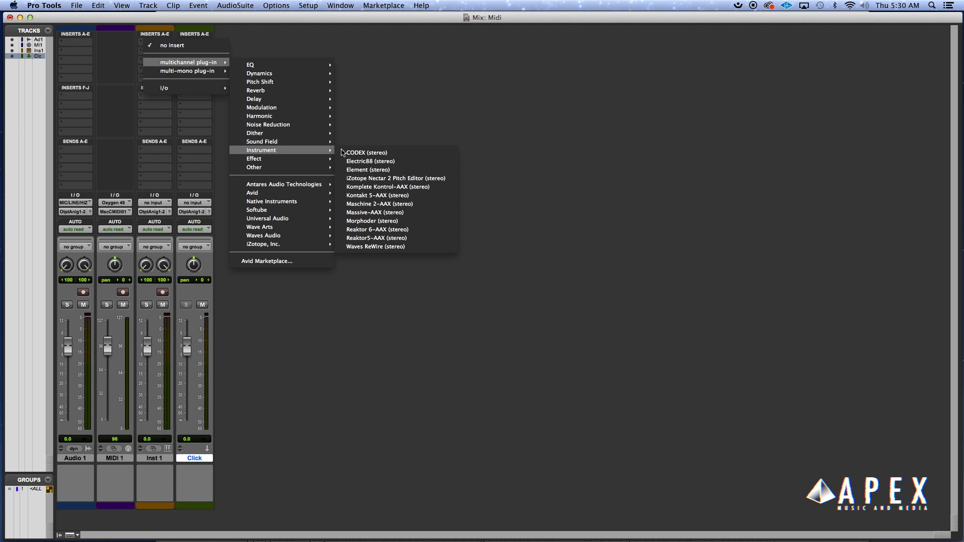
pyautogui.click(385, 188)
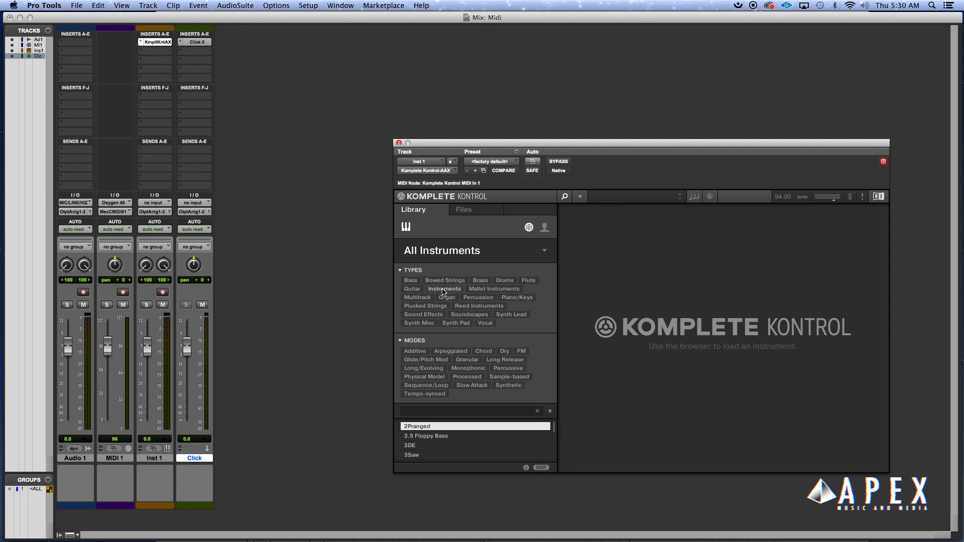
# - Load the 5th Stab bass preset from Komplete Kontrol's Bass sounds and record-arm Inst 1
pyautogui.click(411, 281)
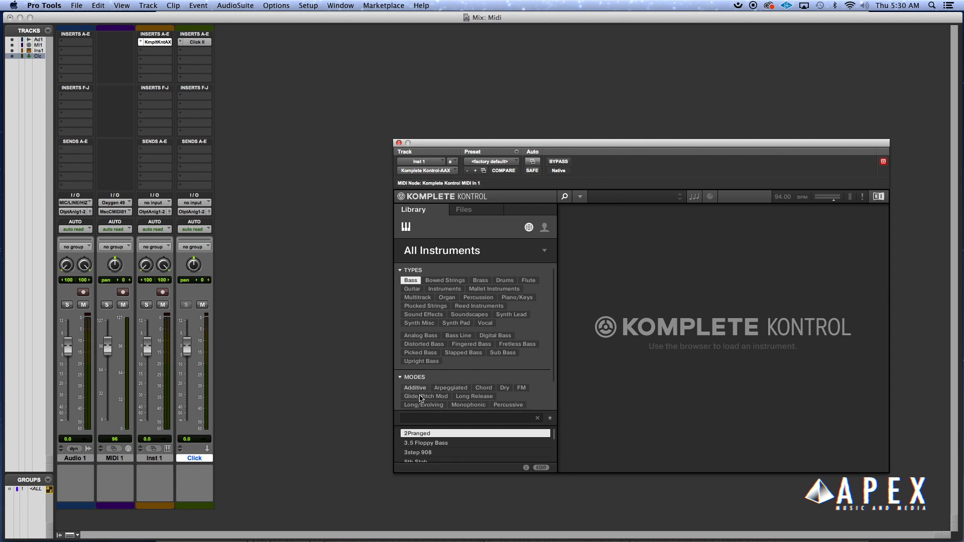
pyautogui.click(417, 443)
pyautogui.scroll(-1, 417, 444)
pyautogui.click(417, 445)
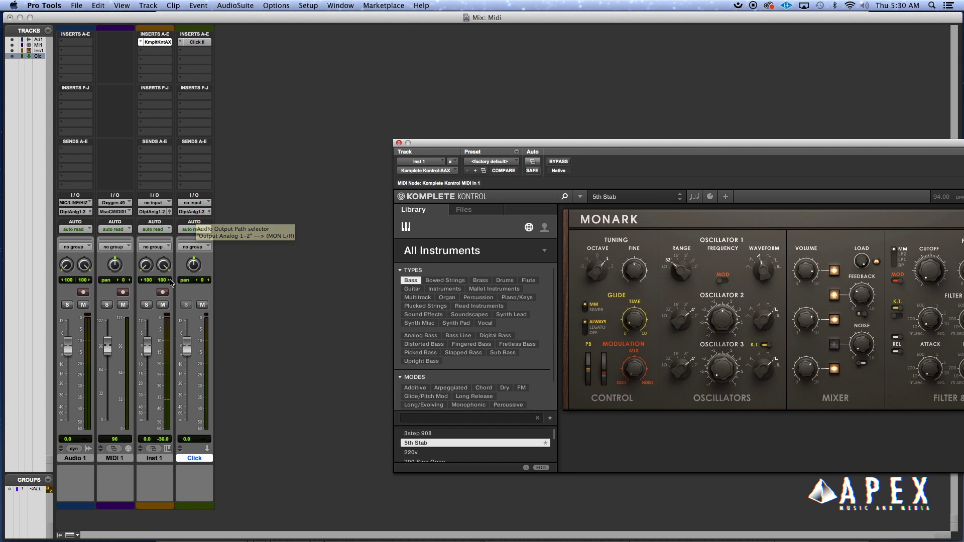
pyautogui.click(163, 294)
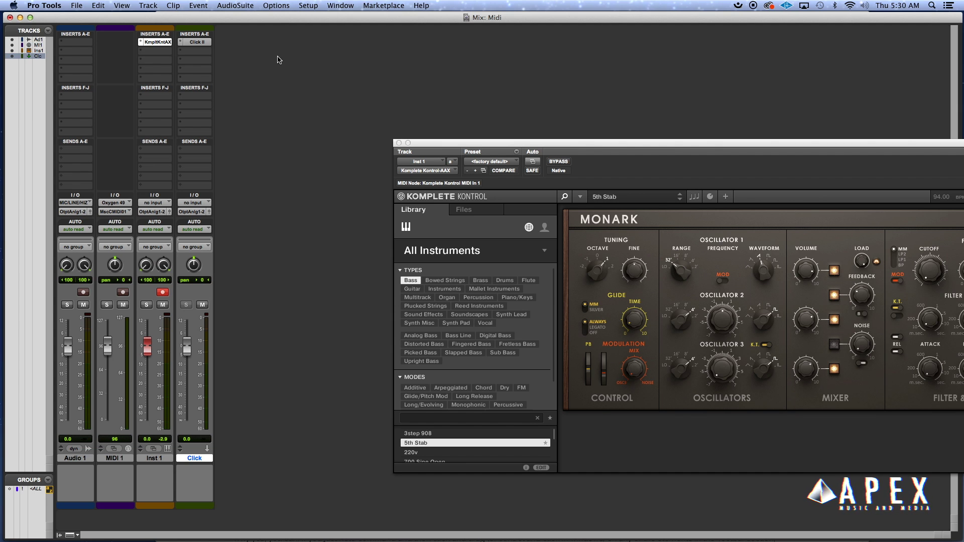
# - Record a roughly four-bar bass MIDI clip, Inst 1-02, using the Transport, then view it in the Edit window
pyautogui.press('super+1')
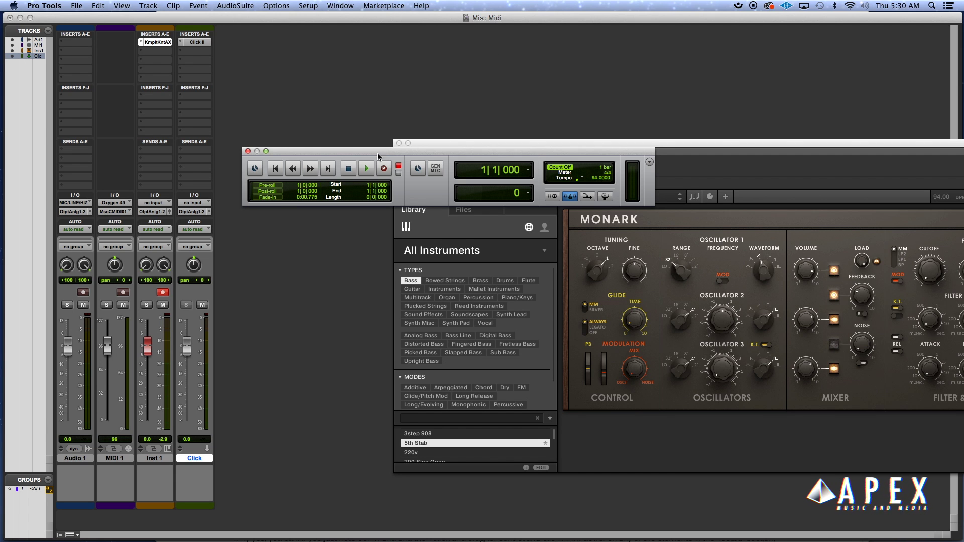
pyautogui.moveTo(374, 153); pyautogui.dragTo(350, 54)
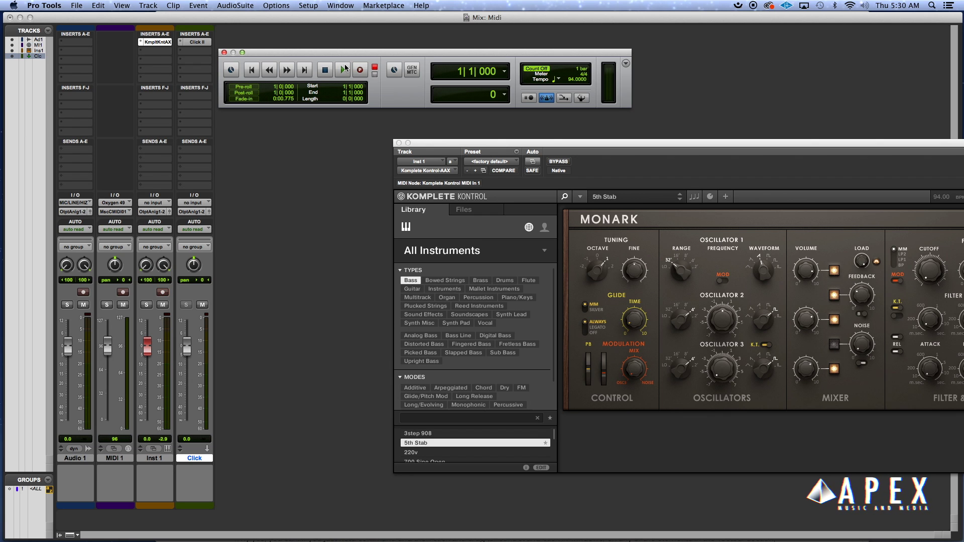
pyautogui.click(343, 70)
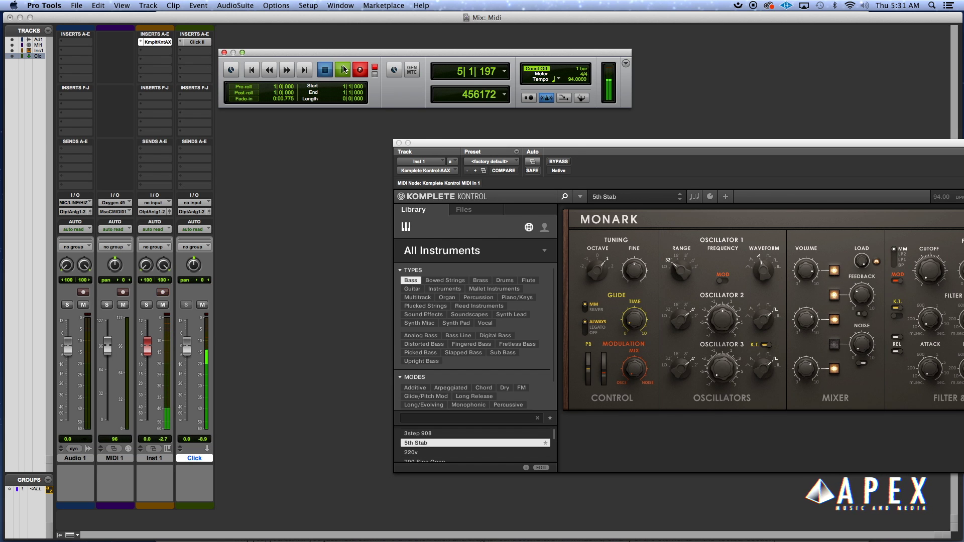
pyautogui.click(343, 69)
pyautogui.press('super+equal')
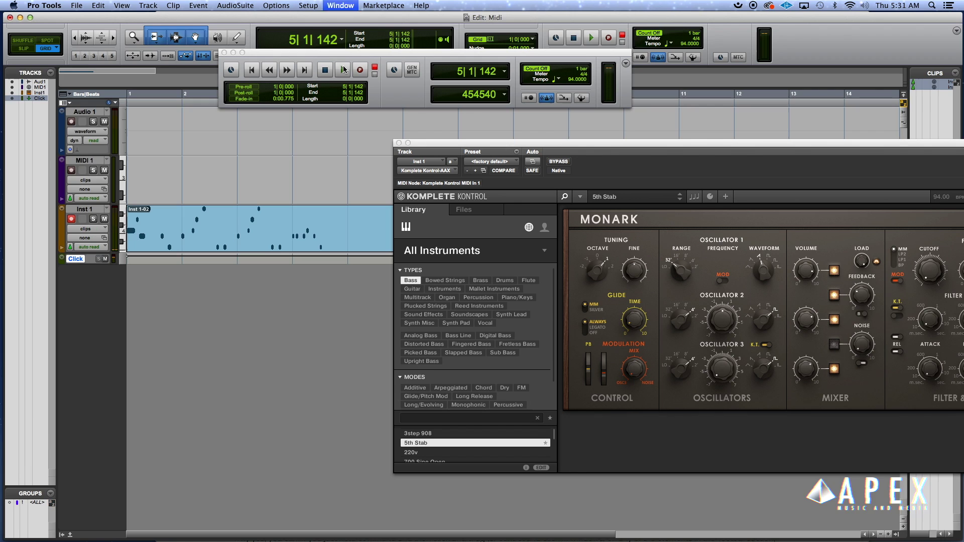
# - Close Komplete Kontrol, trim clip Inst 1-02 to end at bar 5, disarm Inst 1 and show the mixer
pyautogui.click(399, 143)
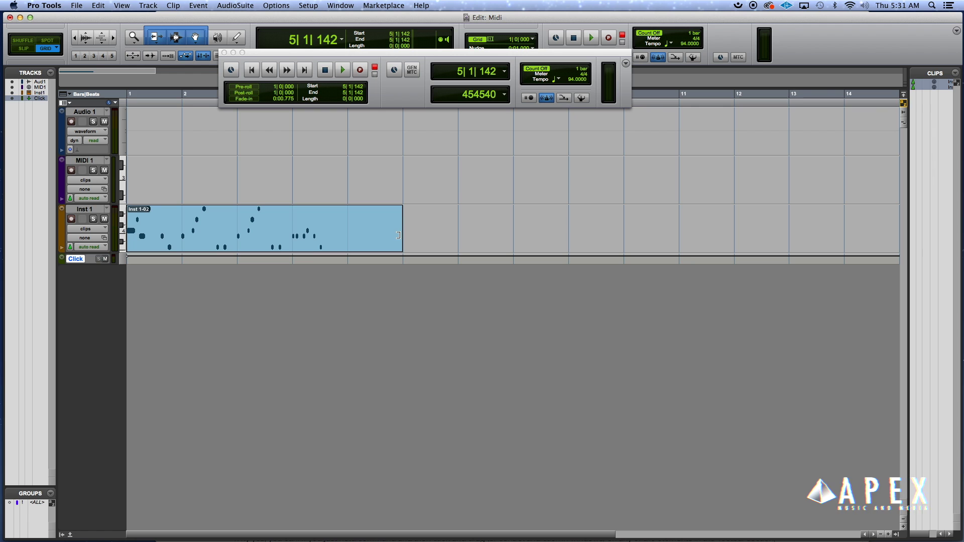
pyautogui.moveTo(406, 236); pyautogui.dragTo(359, 242)
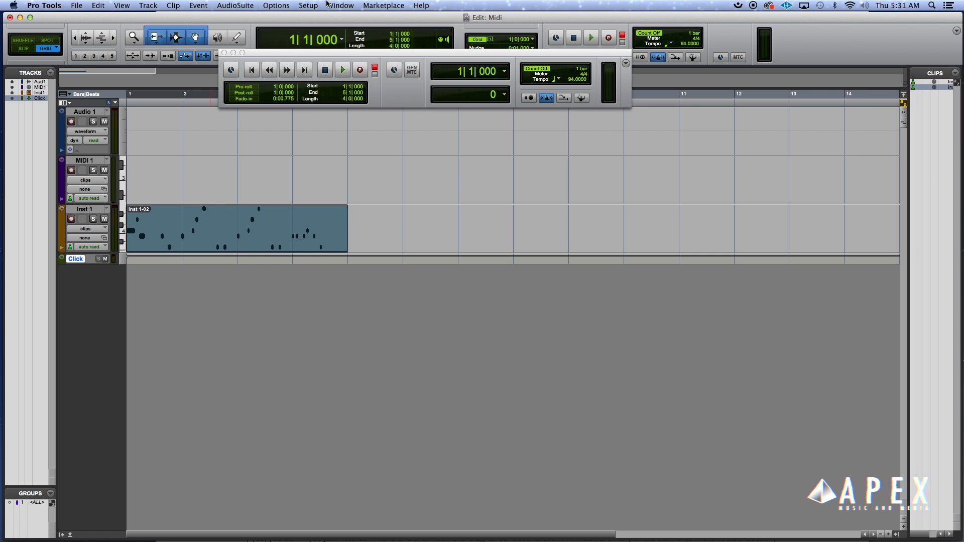
pyautogui.moveTo(321, 53); pyautogui.dragTo(419, 42)
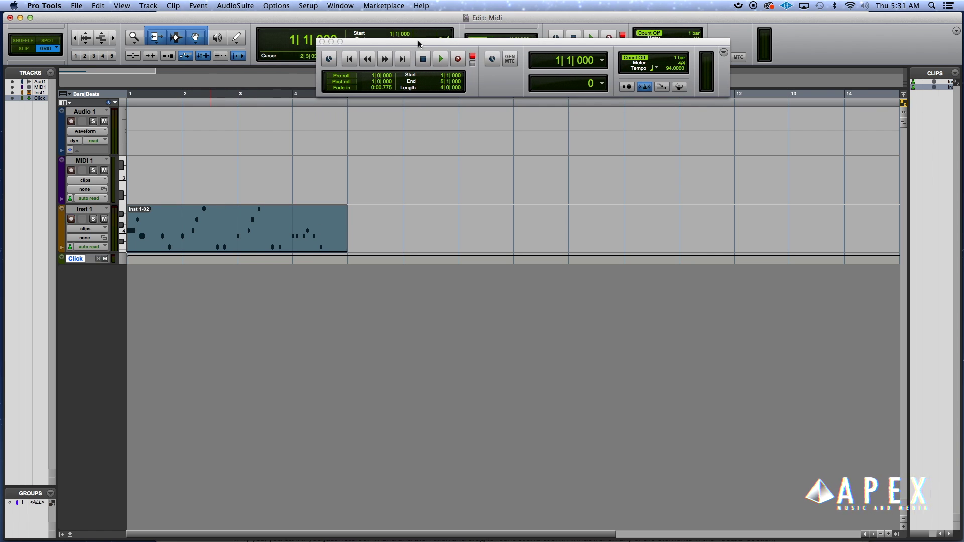
pyautogui.click(71, 220)
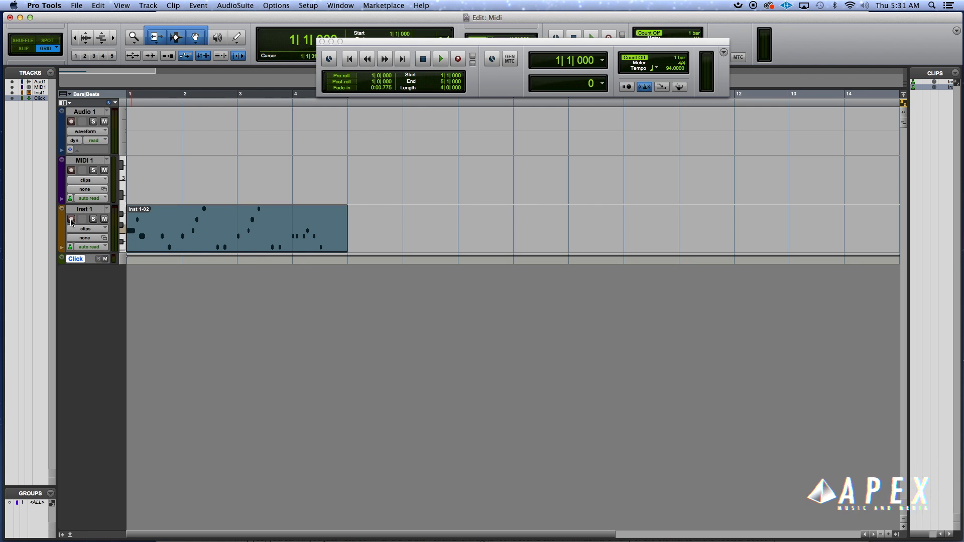
pyautogui.press('super+equal')
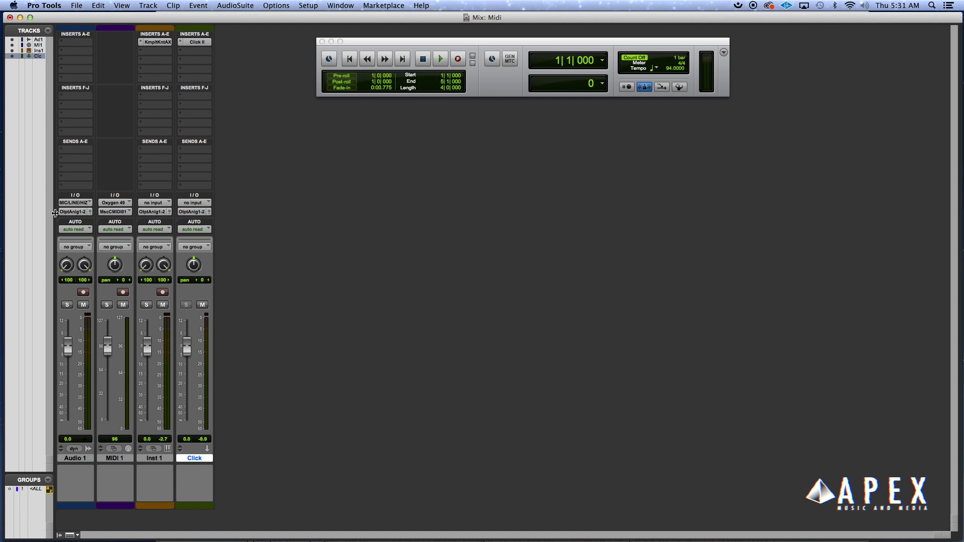
# - Route Inst 1's output to Bus 1-2, leaving the Click track's output unchanged
pyautogui.click(193, 211)
pyautogui.moveTo(221, 221)
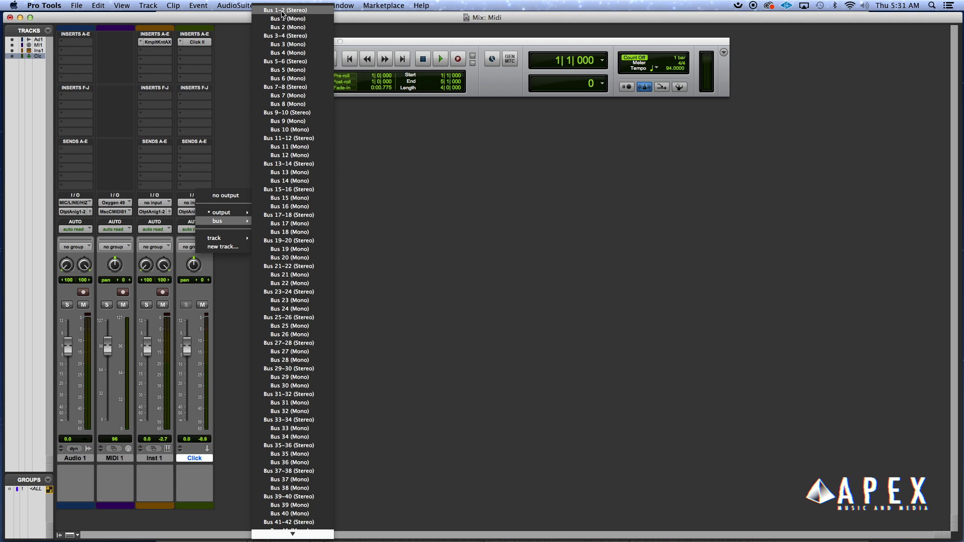
pyautogui.click(162, 208)
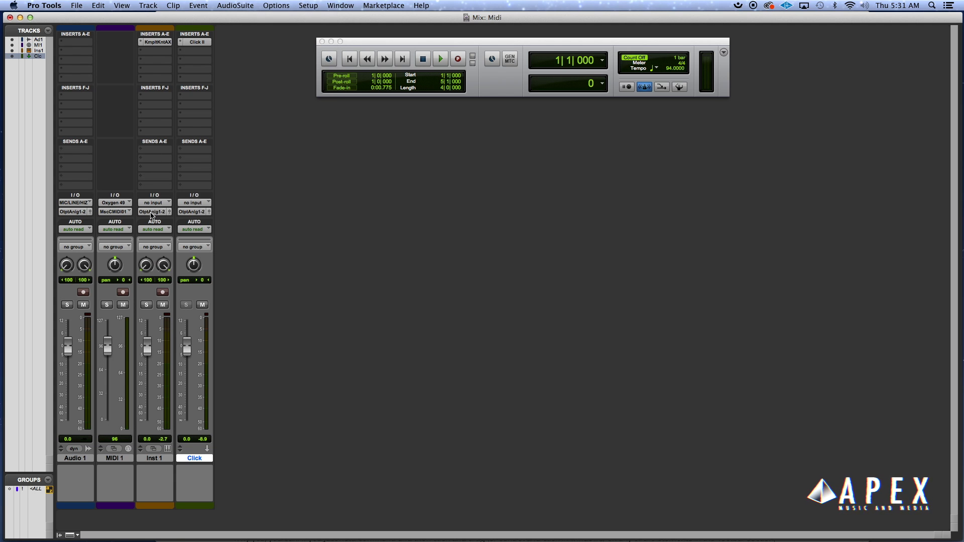
pyautogui.click(152, 213)
pyautogui.moveTo(164, 224)
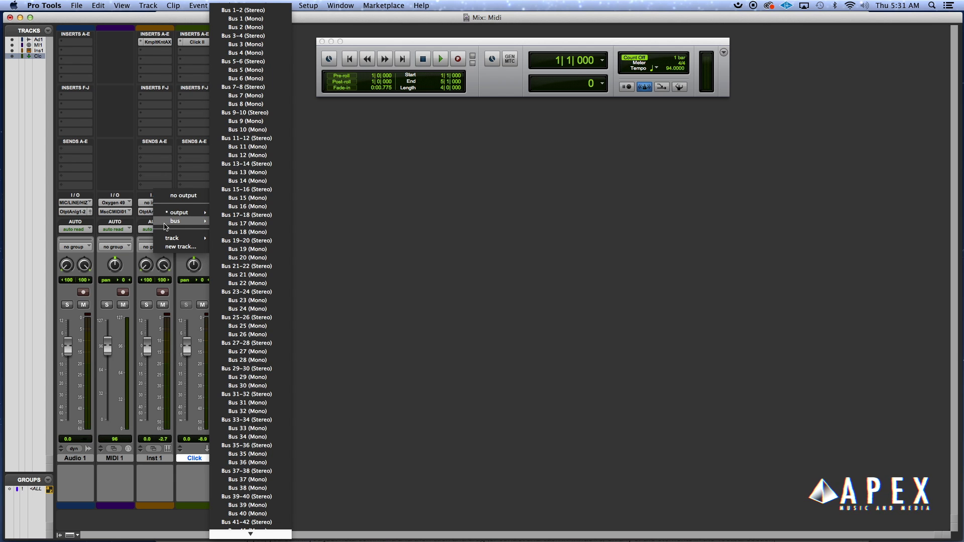
pyautogui.click(260, 10)
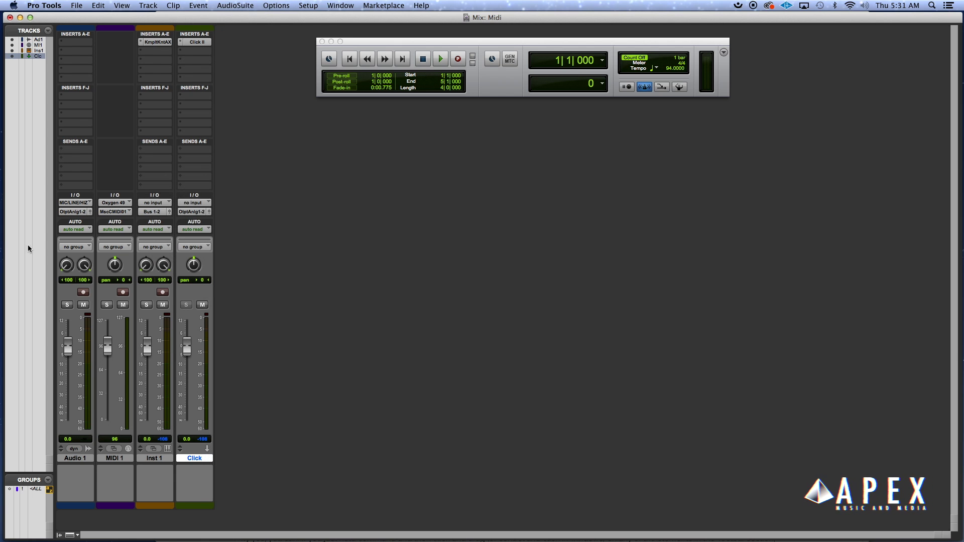
# - Set Audio 1's input to Bus 1-2 and record-arm the track
pyautogui.click(74, 203)
pyautogui.moveTo(83, 215)
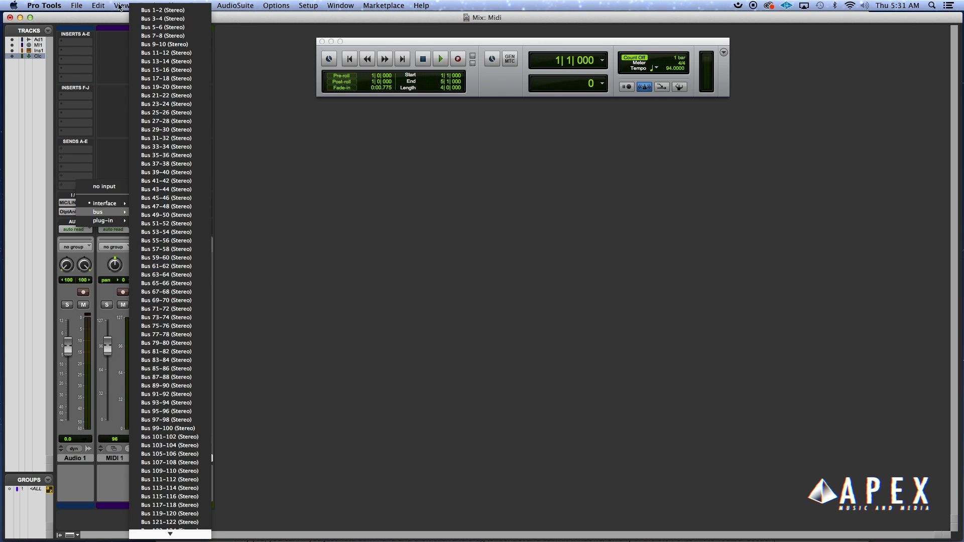
pyautogui.click(136, 10)
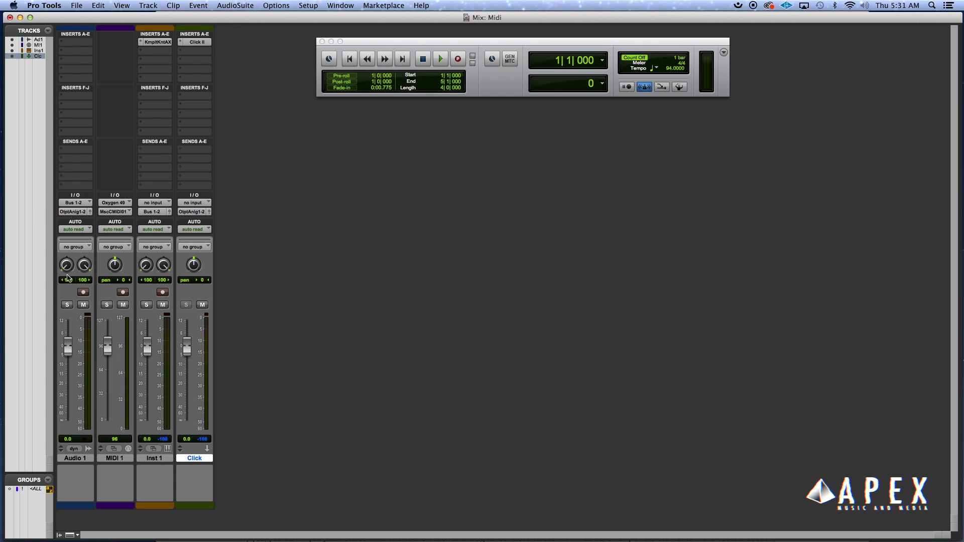
pyautogui.click(83, 293)
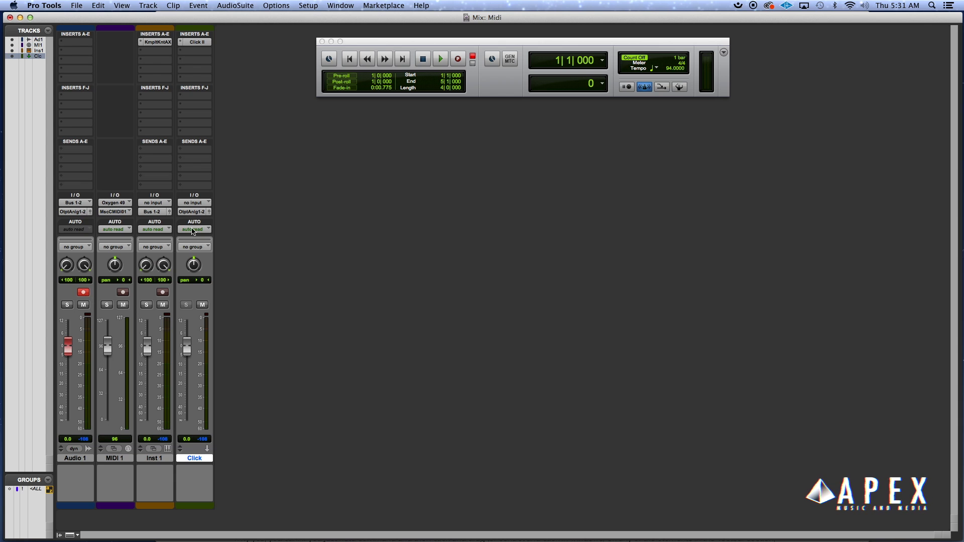
# - Record the Inst 1 bass onto Audio 1 as the Audio 1_01 clip, then return to the Edit window
pyautogui.click(441, 59)
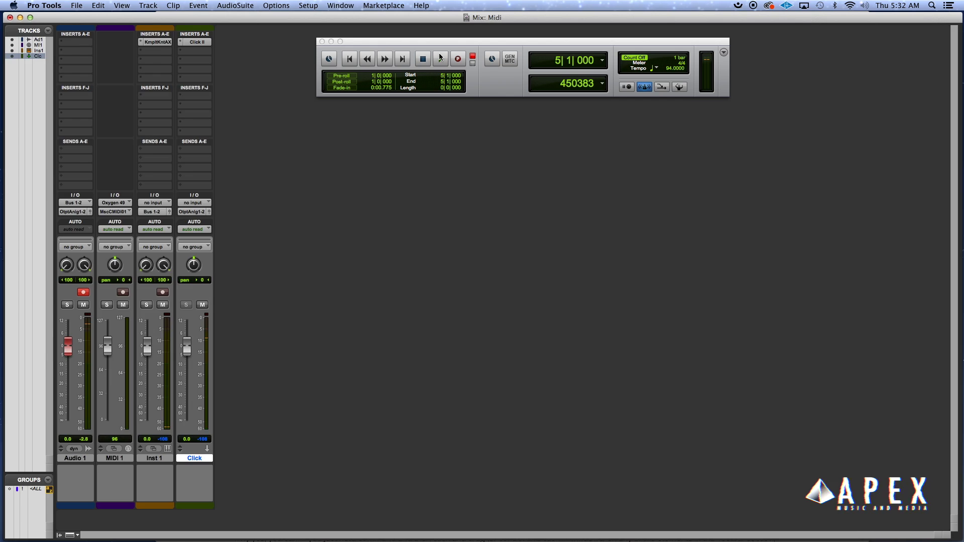
pyautogui.press('super+equal')
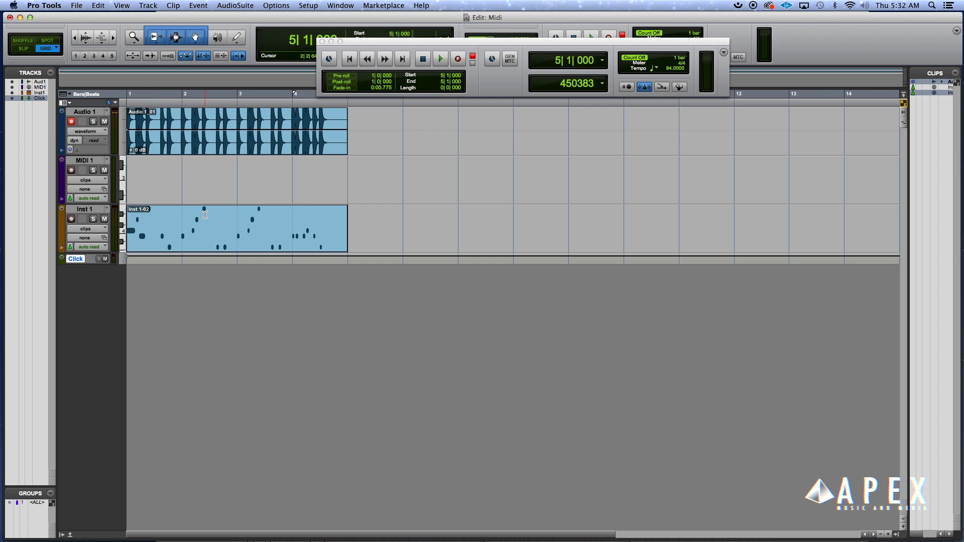
# - Quantize the Inst 1-02 clip's notes to a 1/16-note grid in the MIDI Editor
pyautogui.doubleClick(205, 243)
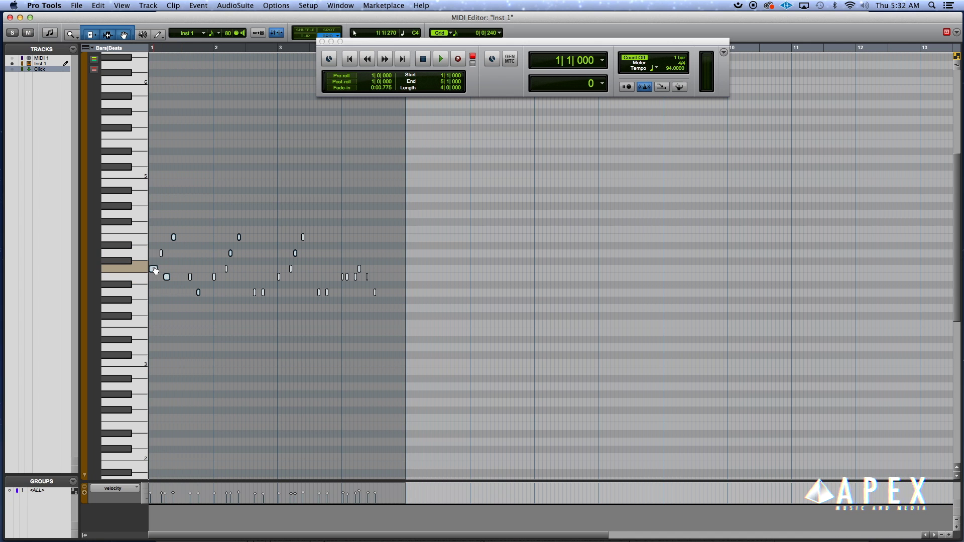
pyautogui.rightClick(155, 271)
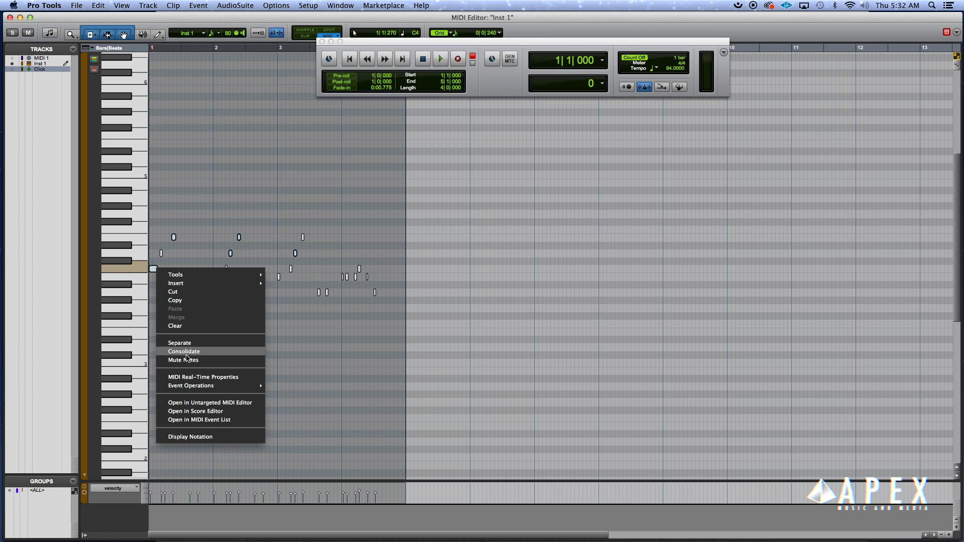
pyautogui.moveTo(220, 389)
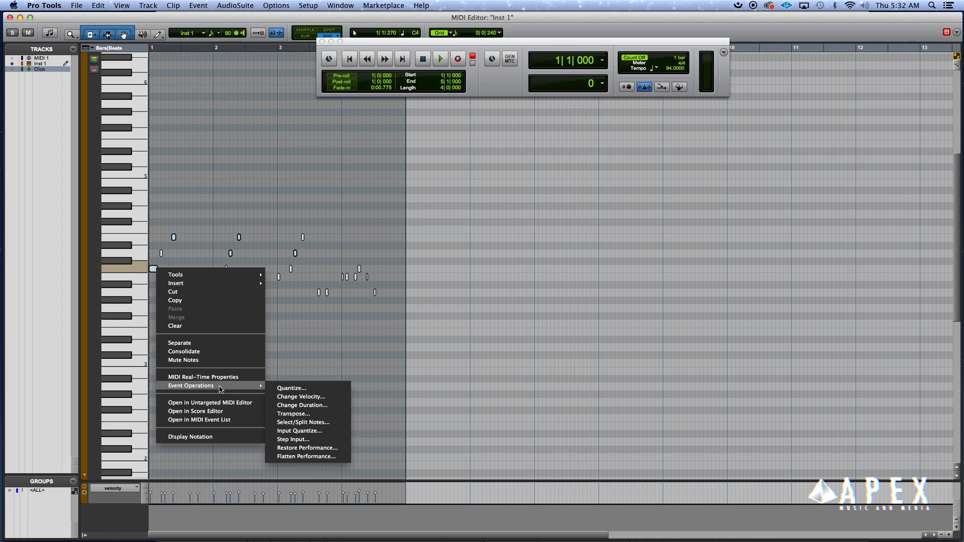
pyautogui.click(287, 390)
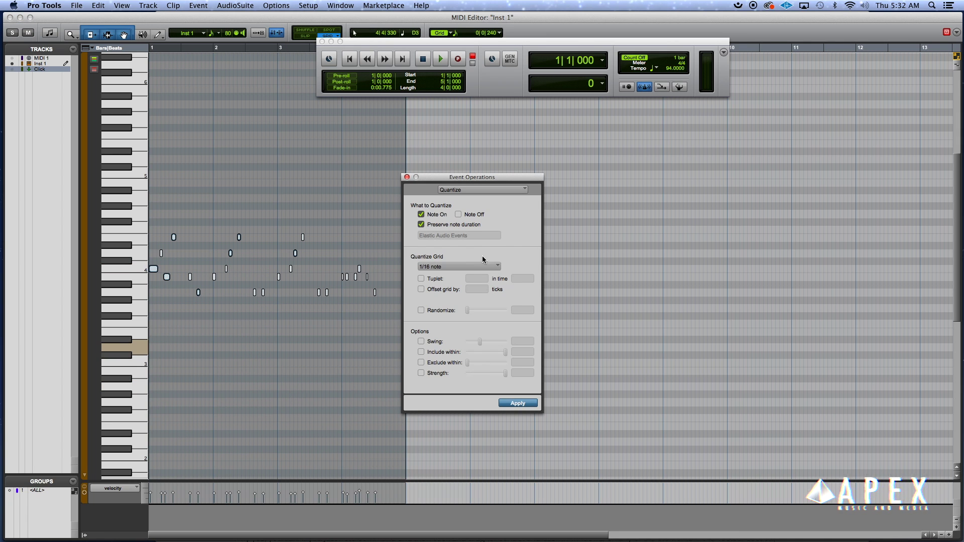
pyautogui.click(511, 404)
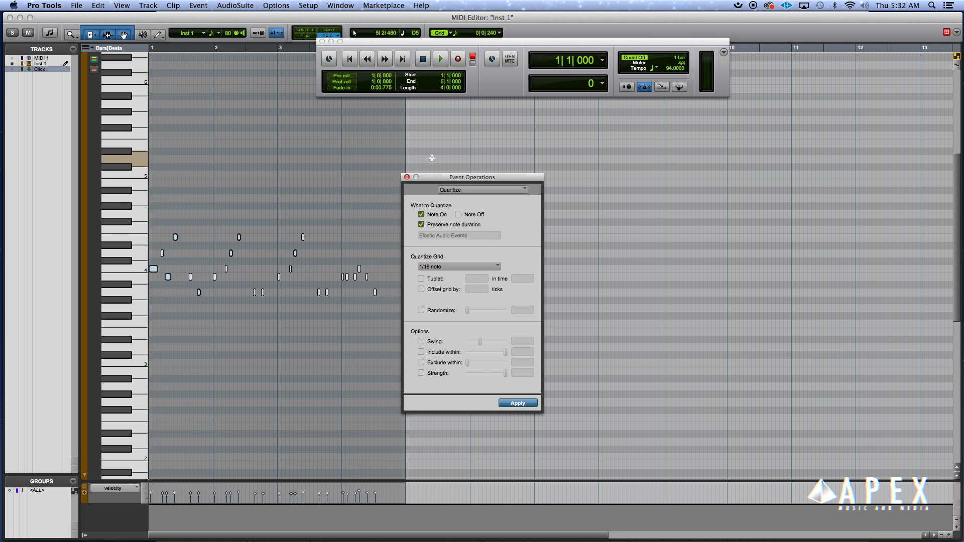
pyautogui.click(407, 178)
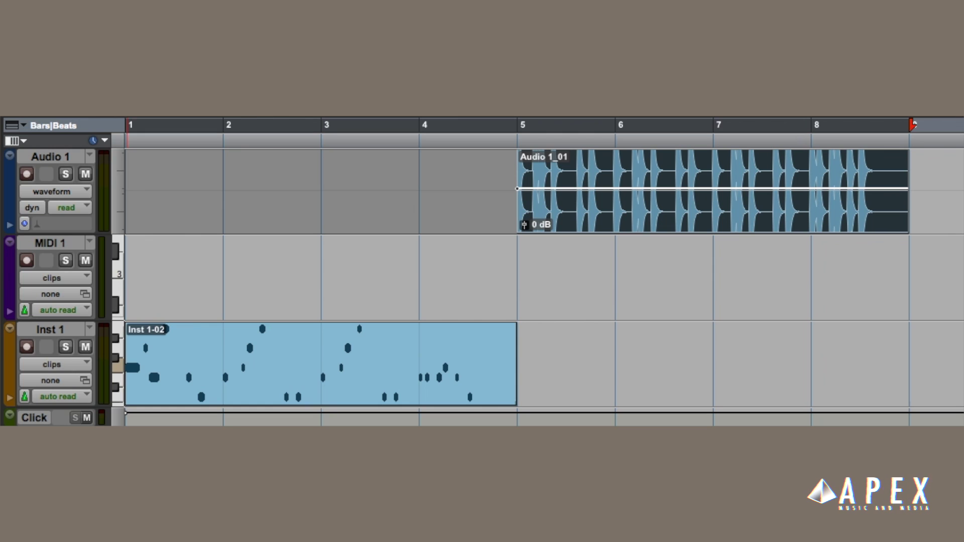
# - Play back the quantized Inst 1-02 MIDI clip alongside the recorded Audio 1_01 bass
pyautogui.press('space')
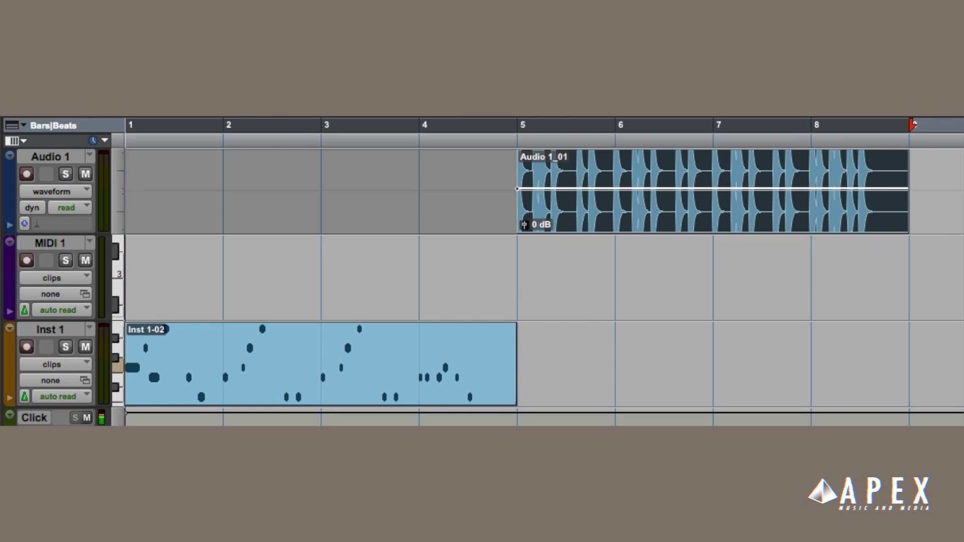